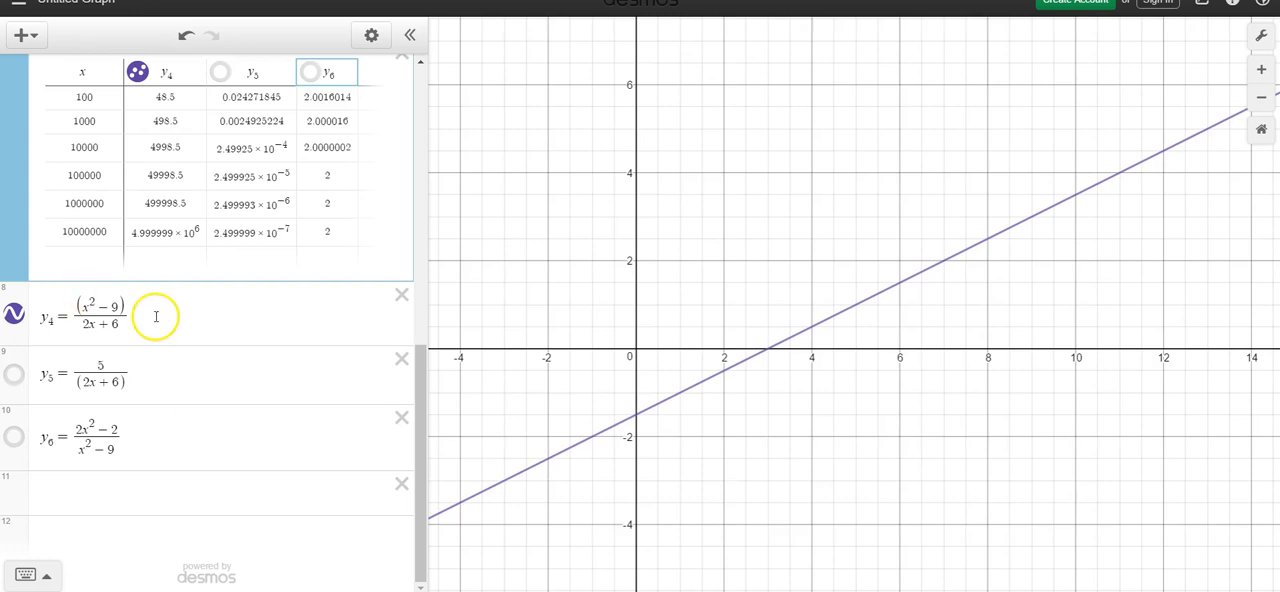
Step: Examine how the y4 line behaves along the graph as x increases and decreases
drag(421, 361, 422, 343)
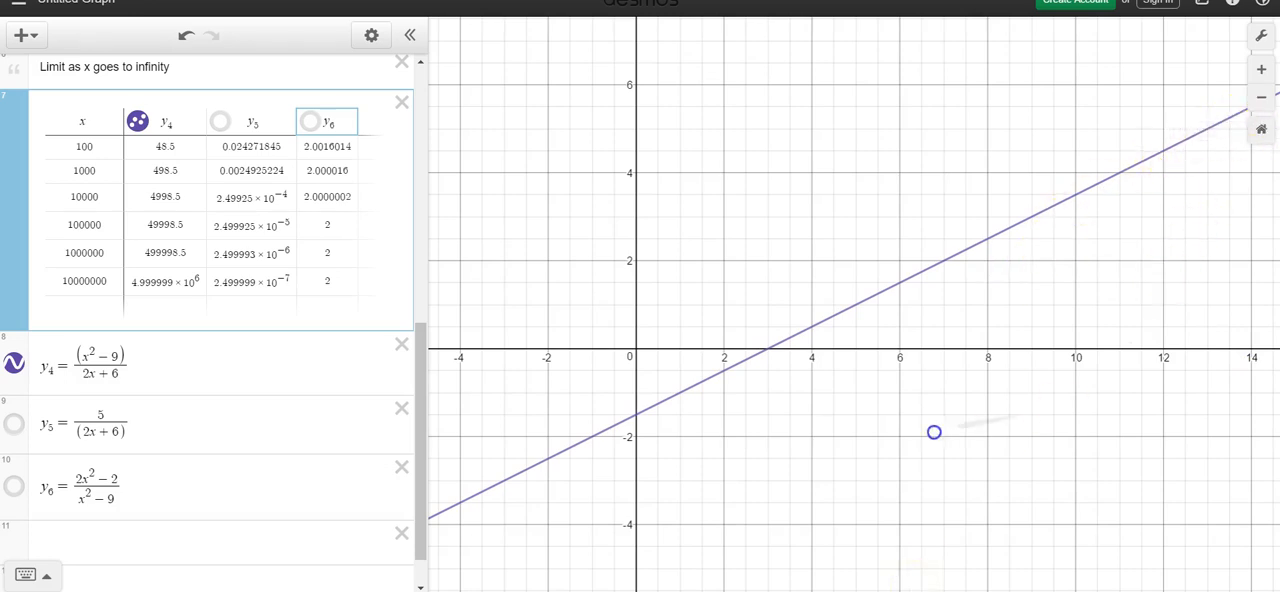
drag(944, 431, 840, 427)
drag(1076, 344, 764, 401)
drag(1160, 284, 849, 409)
drag(1187, 264, 931, 434)
drag(520, 520, 819, 384)
drag(580, 506, 1040, 283)
drag(610, 482, 1054, 289)
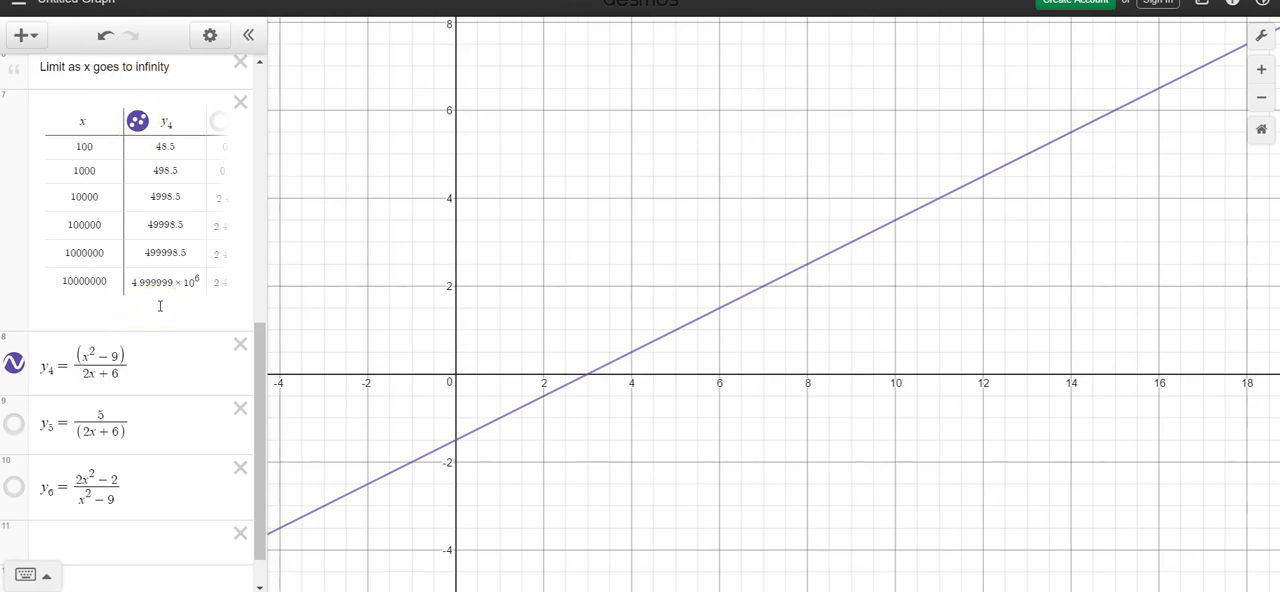
Step: Hide the y4 curve and its table points, and show the y5 curve and y5 table points instead
click(13, 364)
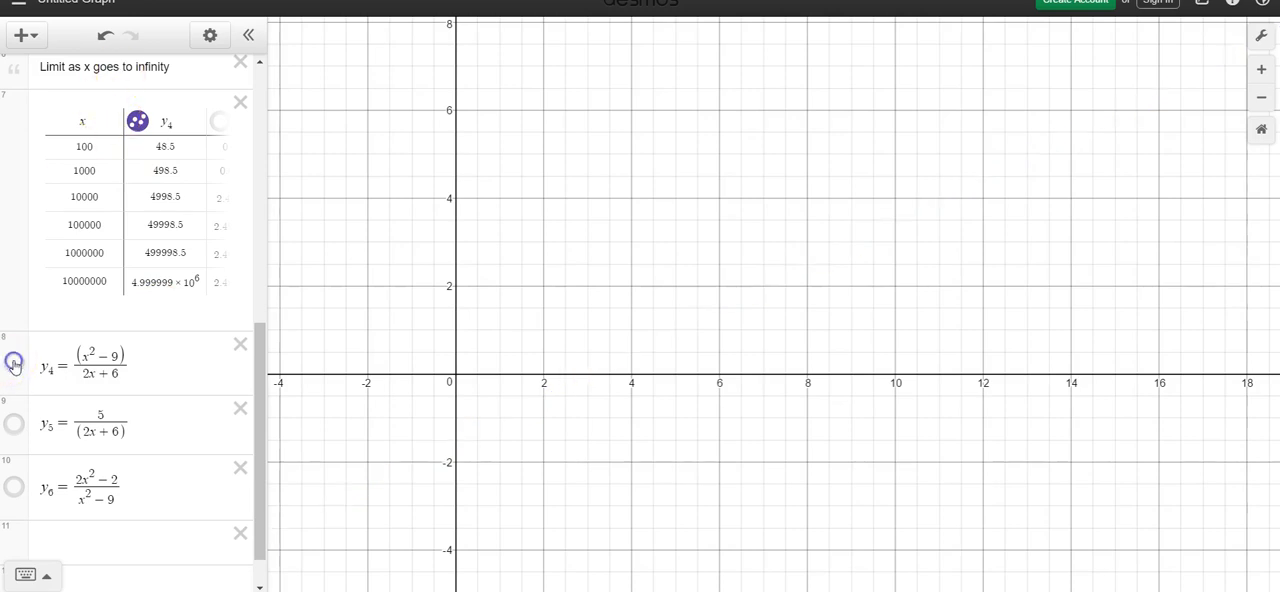
click(17, 429)
right_click(17, 429)
click(138, 121)
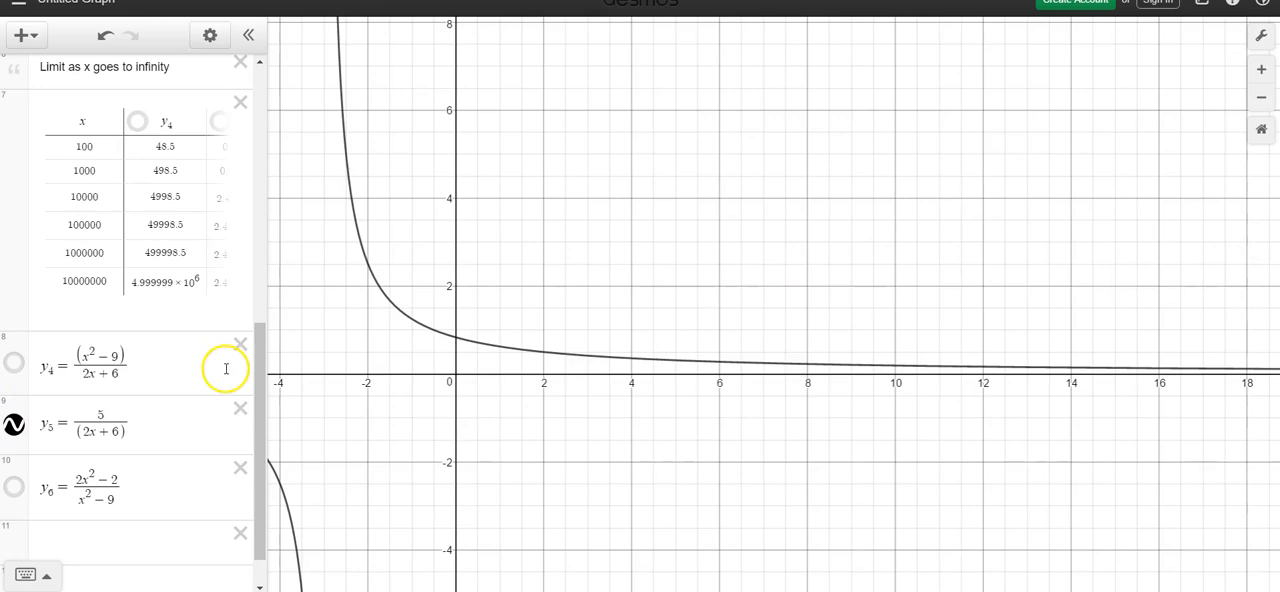
click(240, 137)
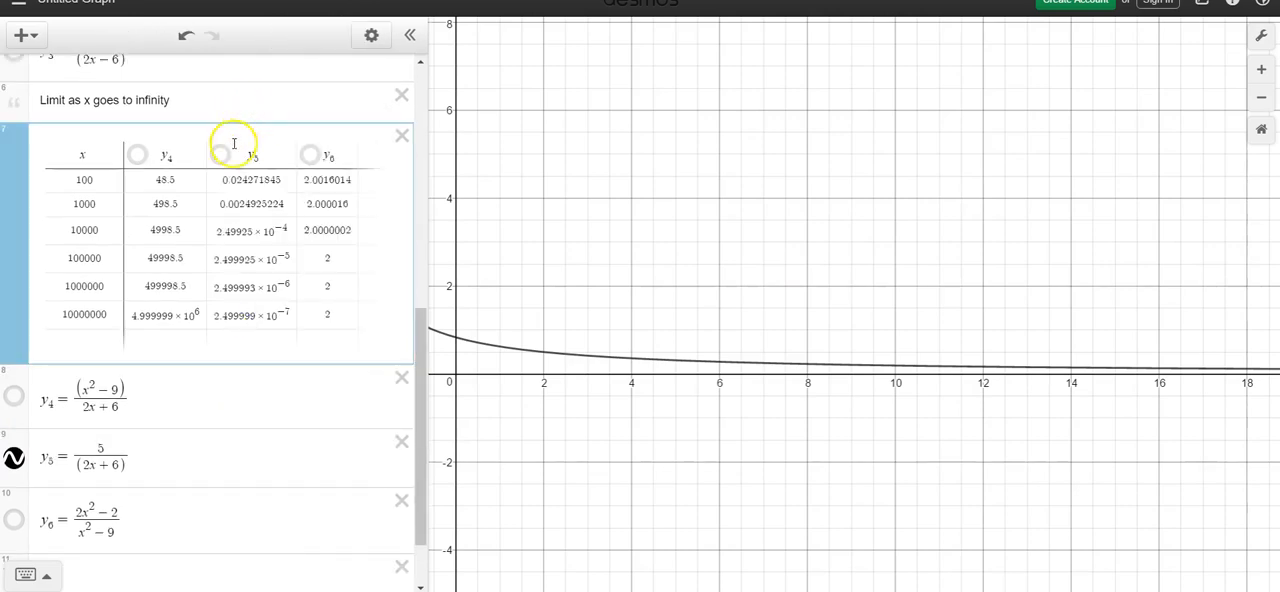
click(220, 154)
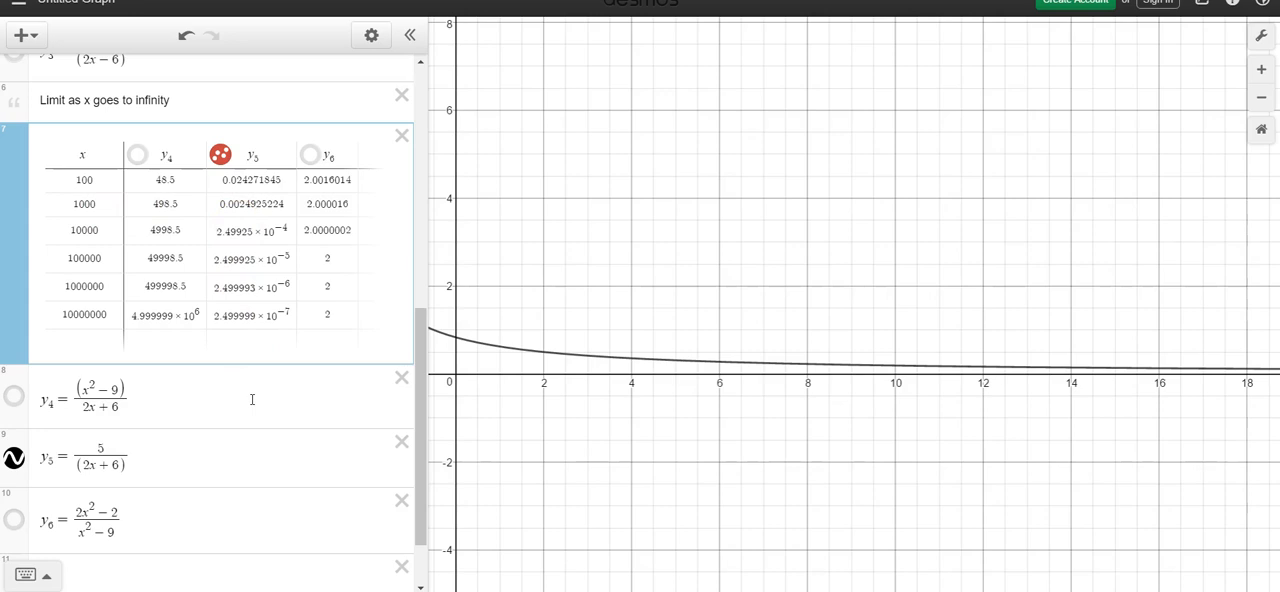
Step: Locate the y5 table point at x = 100 on the graph and display its coordinates
click(752, 241)
scroll(755, 238, down, 8)
drag(941, 156, 831, 127)
drag(1054, 337, 781, 357)
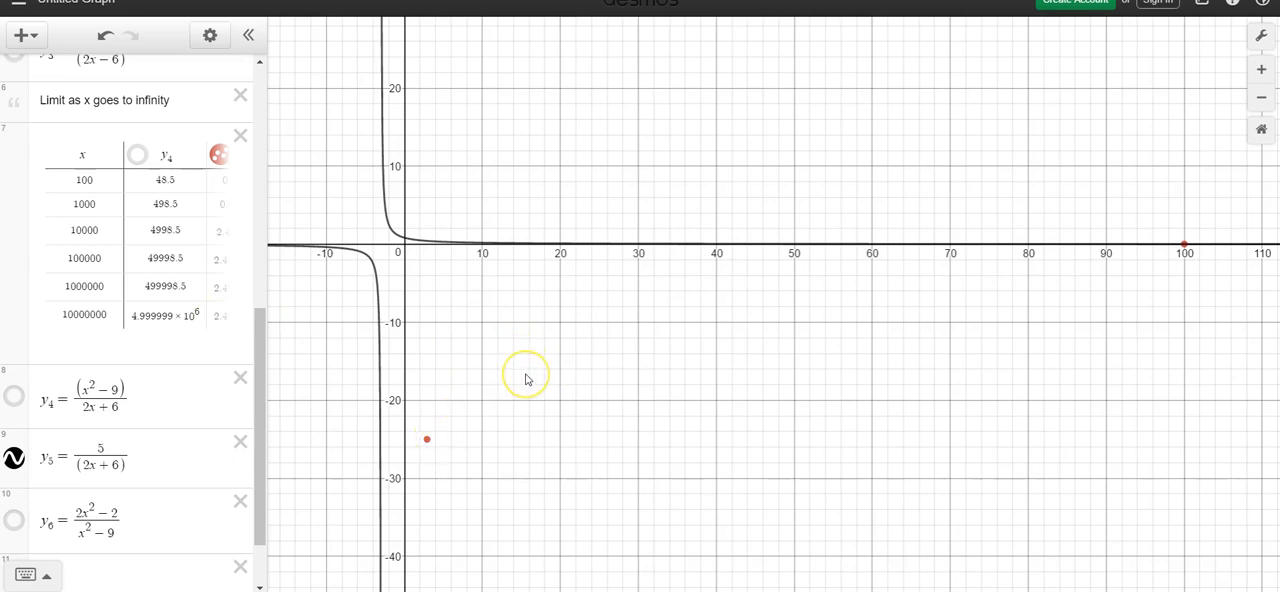
drag(880, 396, 492, 408)
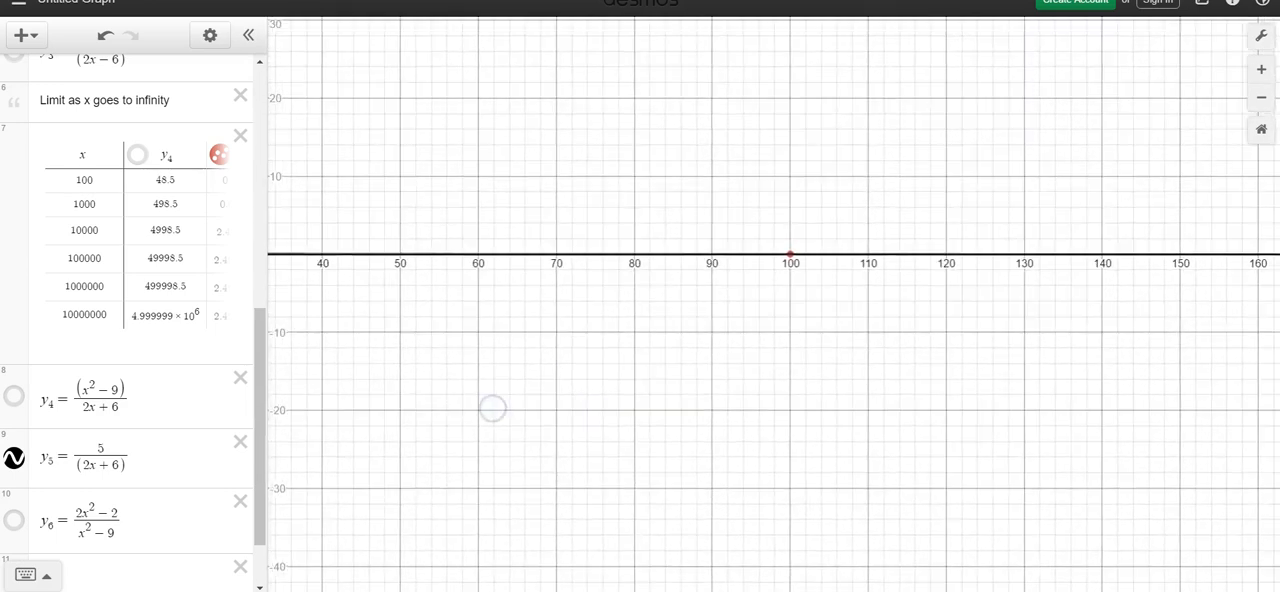
scroll(931, 186, up, 3)
drag(1130, 382, 808, 349)
drag(1021, 375, 718, 372)
drag(1068, 393, 1247, 420)
drag(788, 431, 1137, 411)
click(649, 241)
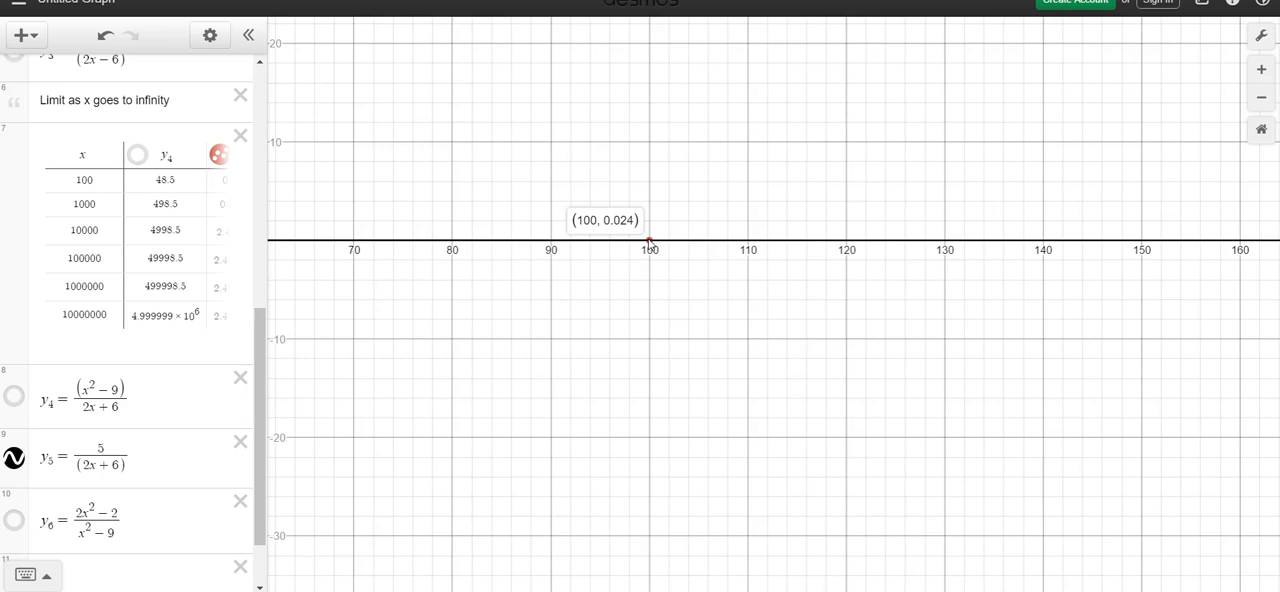
Step: Trace the y5 curve near x = 500 to read its coordinates
scroll(1009, 340, down, 5)
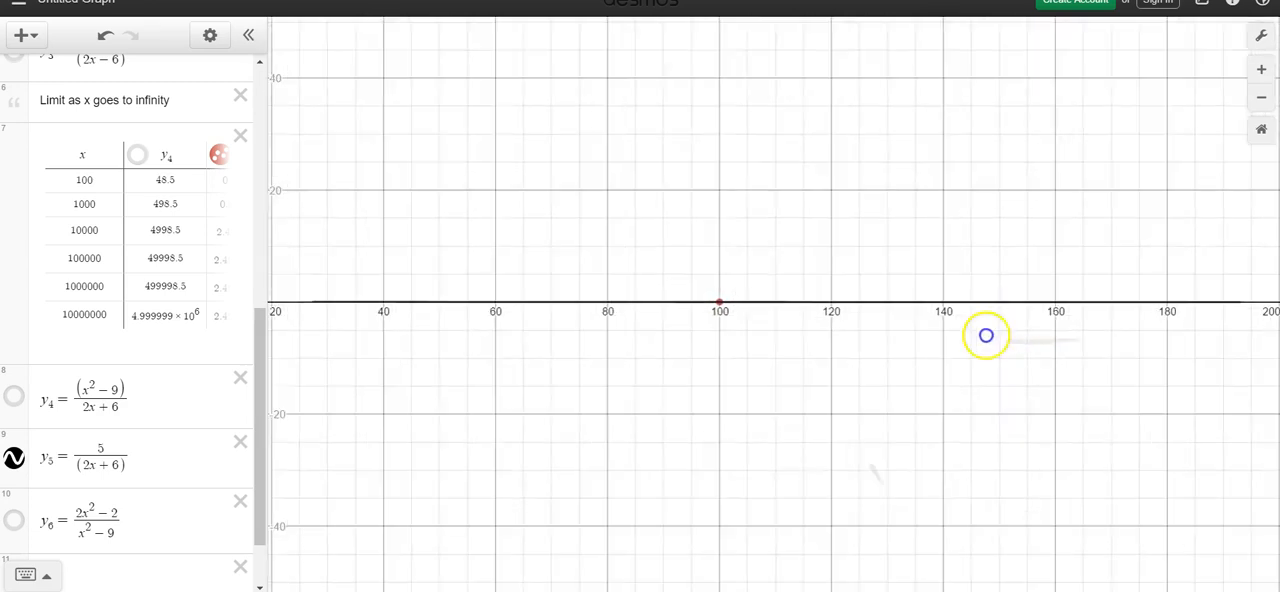
scroll(926, 358, down, 3)
scroll(814, 349, down, 2)
scroll(1114, 383, down, 1)
scroll(1046, 363, down, 1)
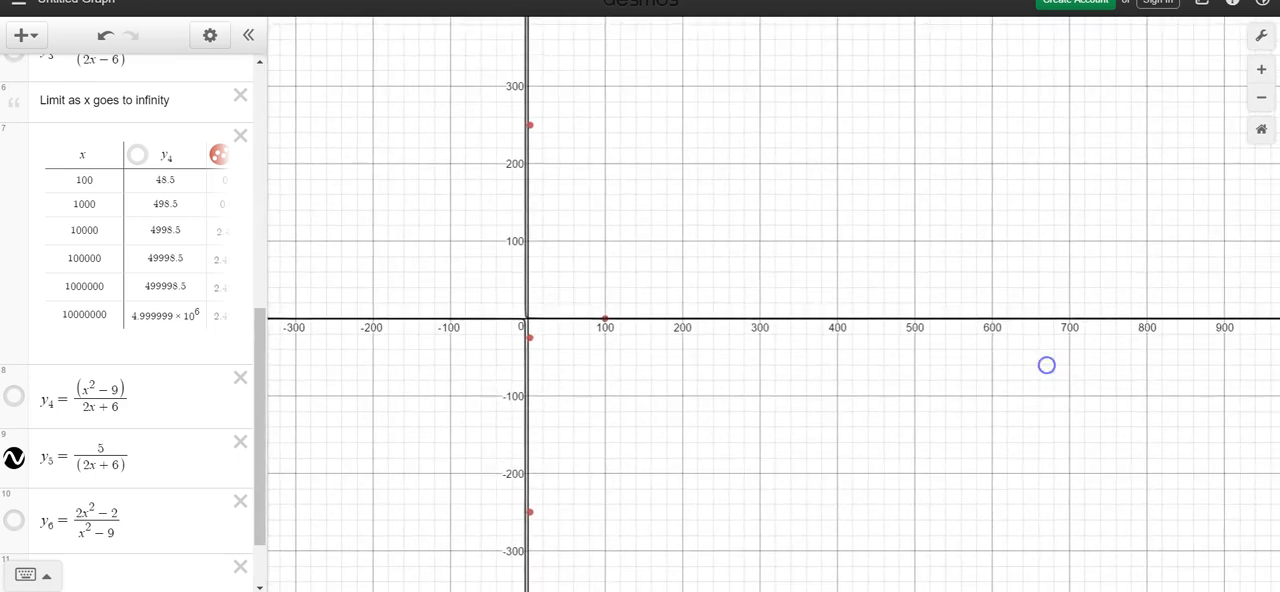
click(914, 322)
click(914, 320)
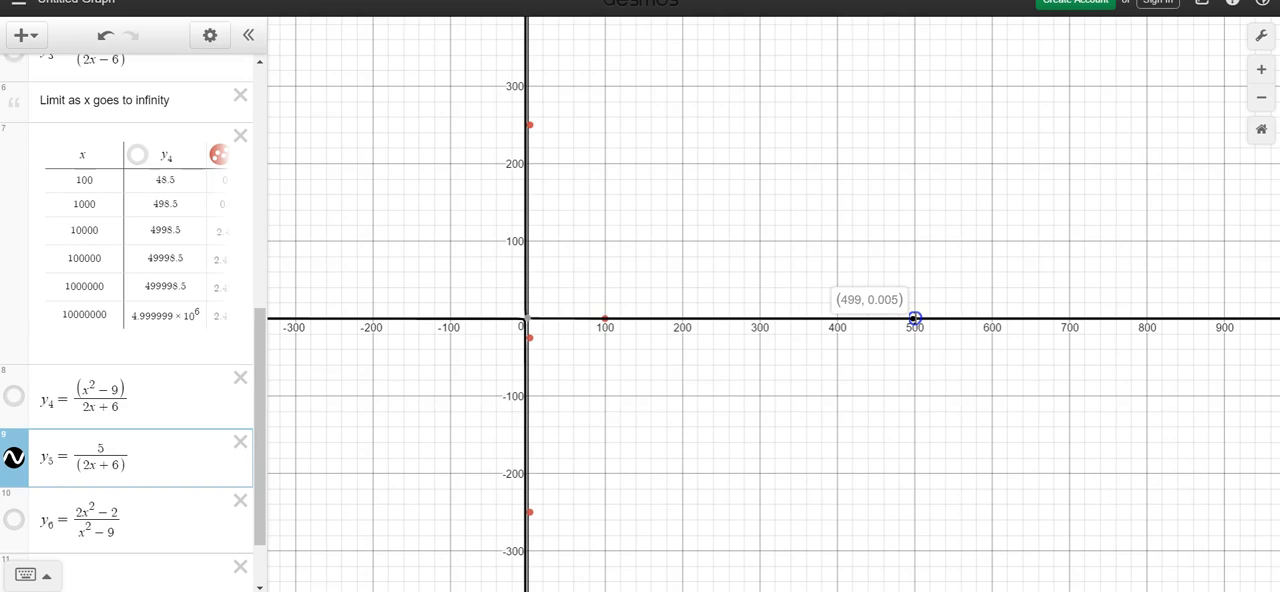
Step: Display the coordinates of the y5 table points at x = 1000 and x = 10000
click(1226, 377)
scroll(1226, 377, down, 4)
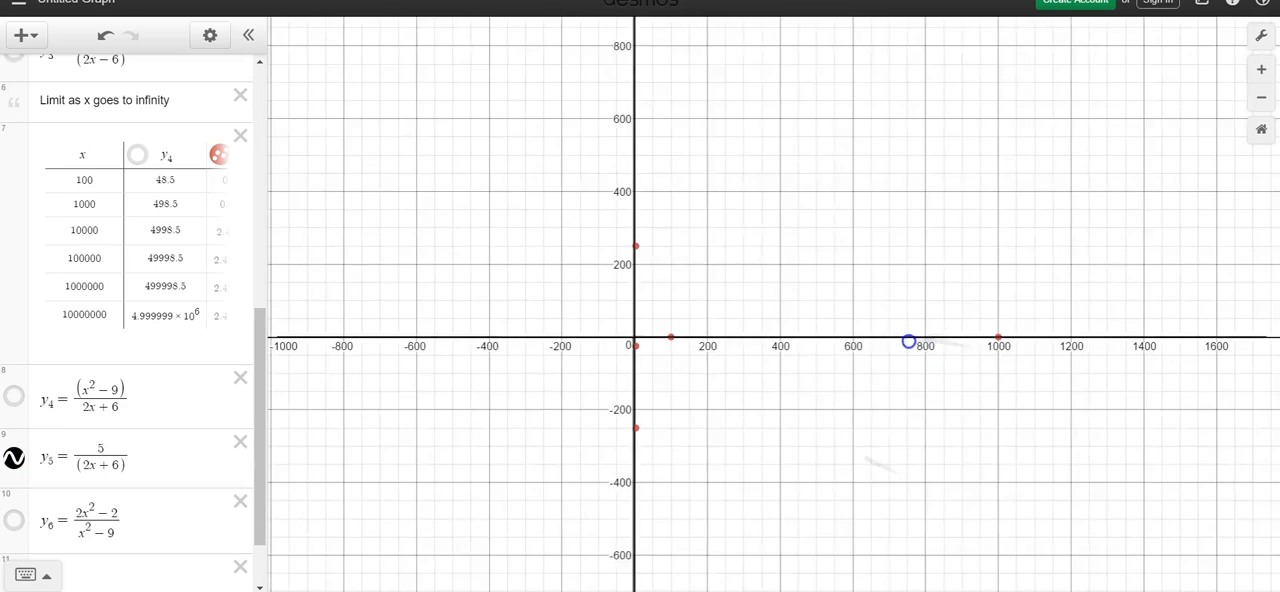
click(958, 341)
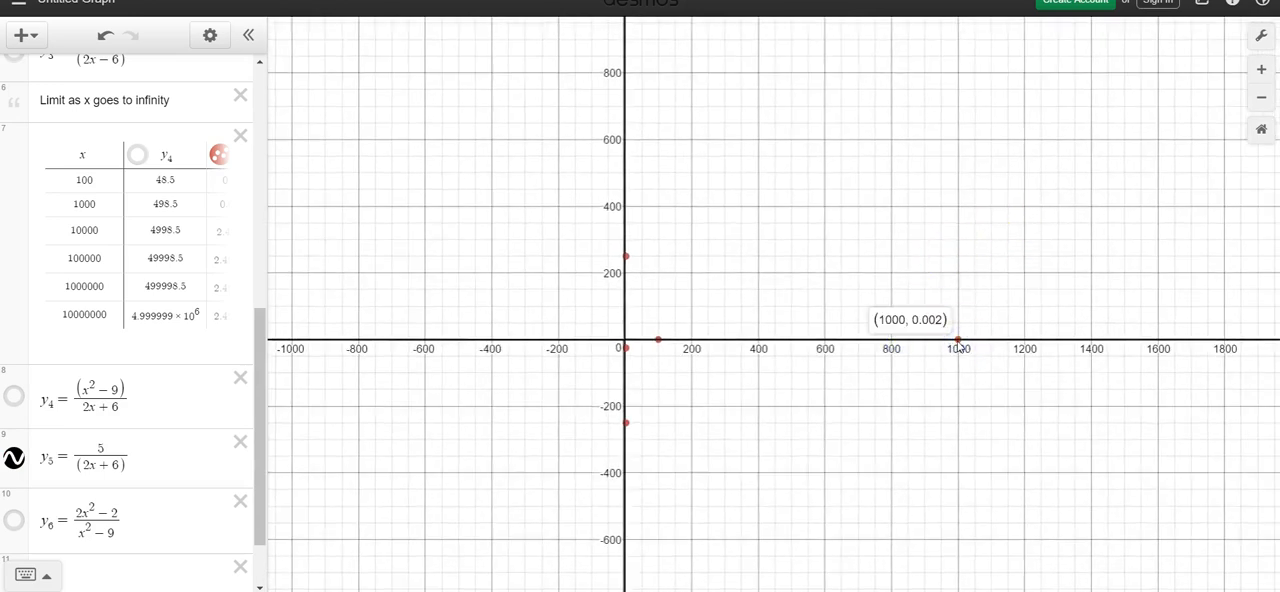
scroll(958, 345, down, 8)
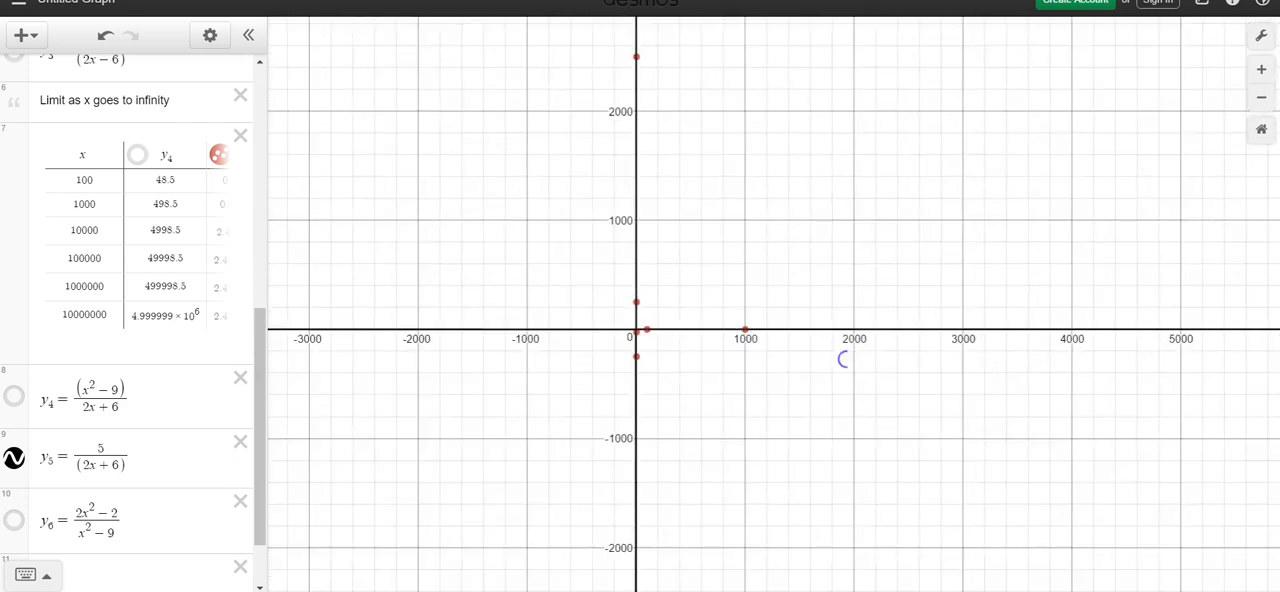
scroll(943, 421, down, 2)
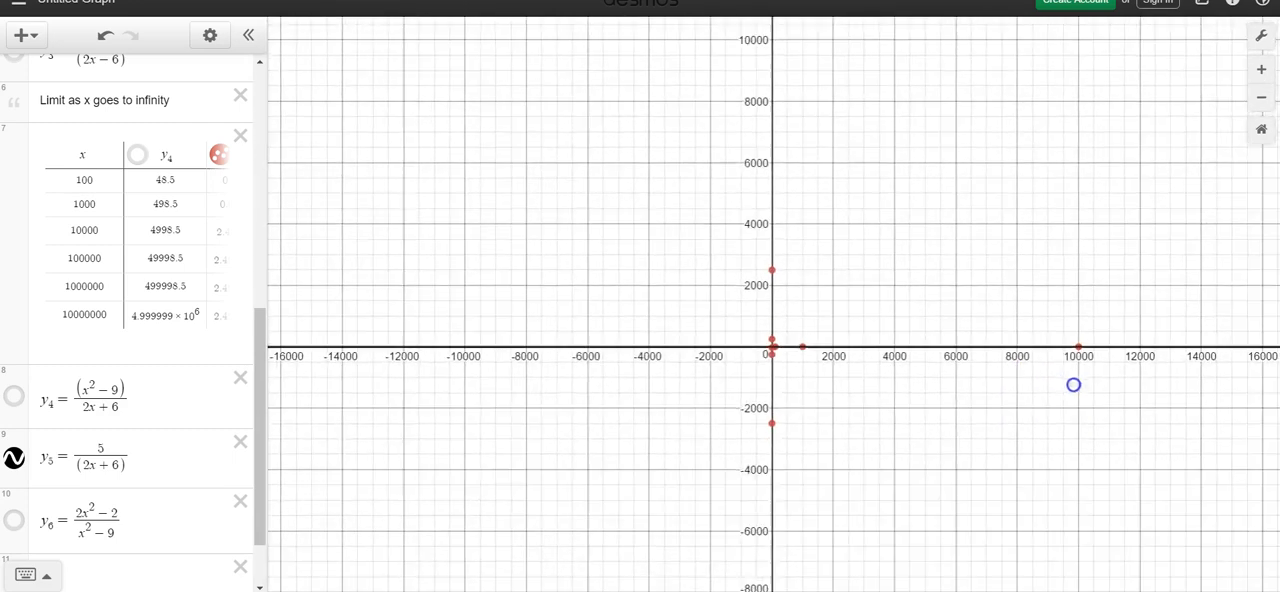
click(1079, 348)
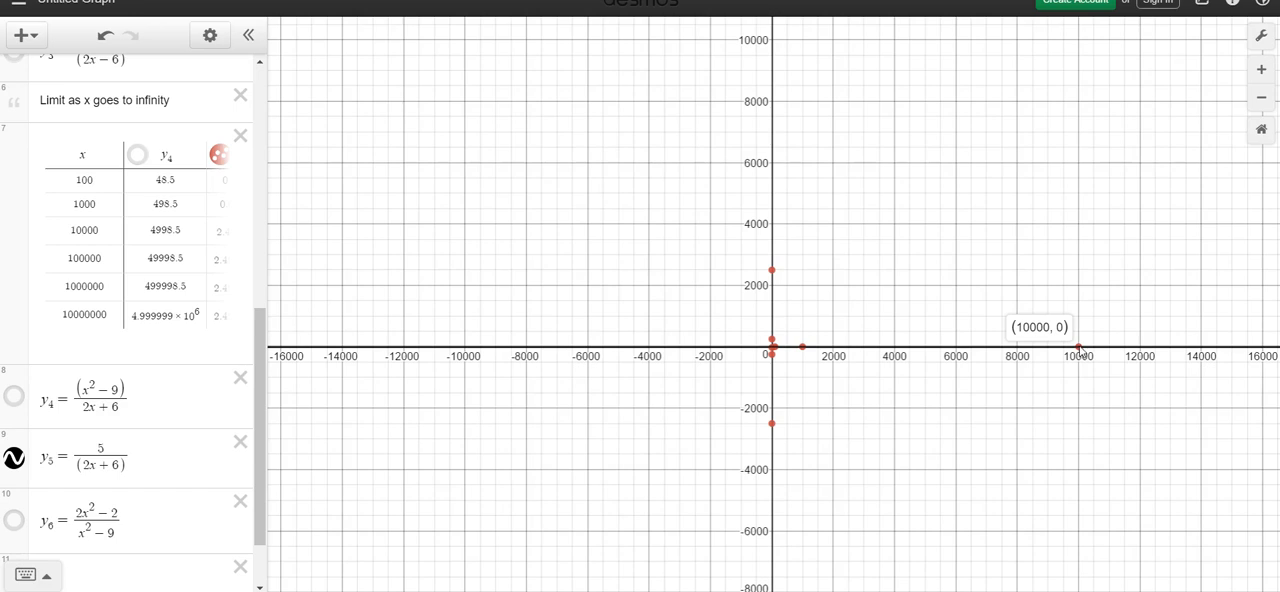
Step: Identify the stray point above the origin and hide the y3 points of the table for x approaching 3
click(772, 272)
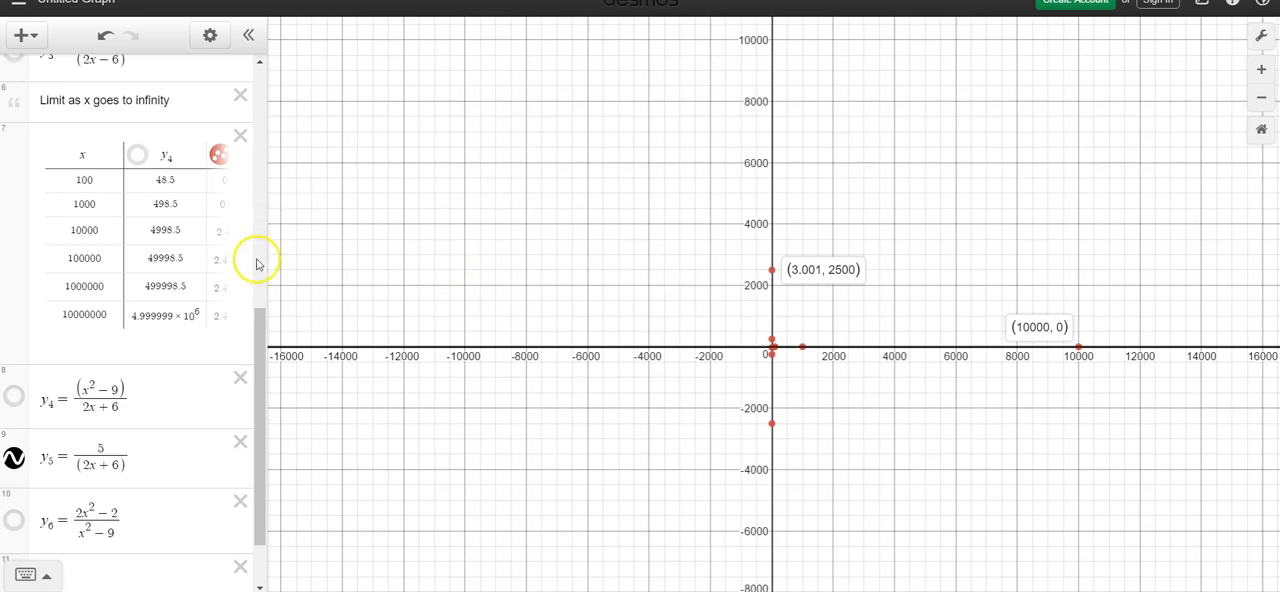
drag(260, 326, 291, 117)
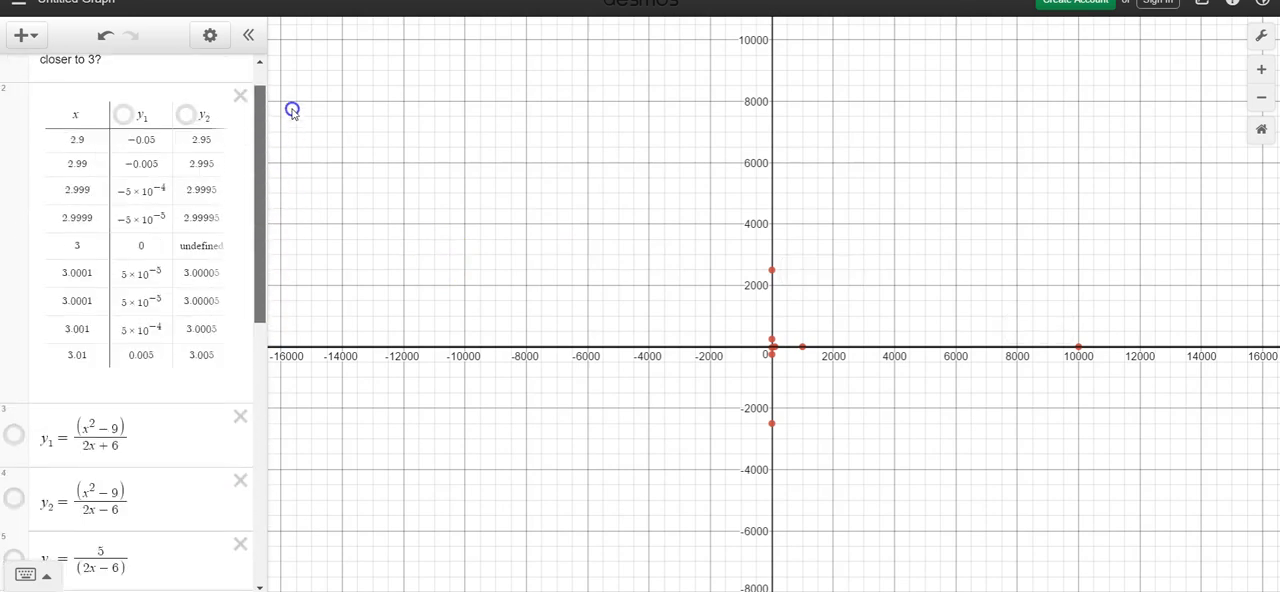
click(237, 363)
right_click(227, 366)
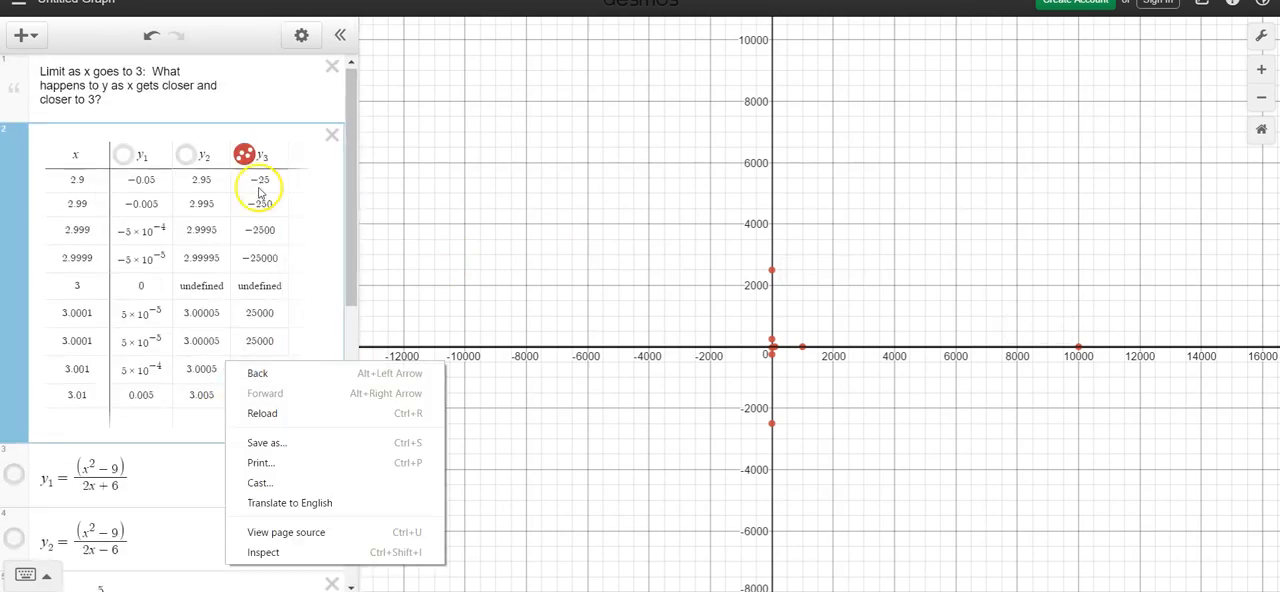
click(246, 153)
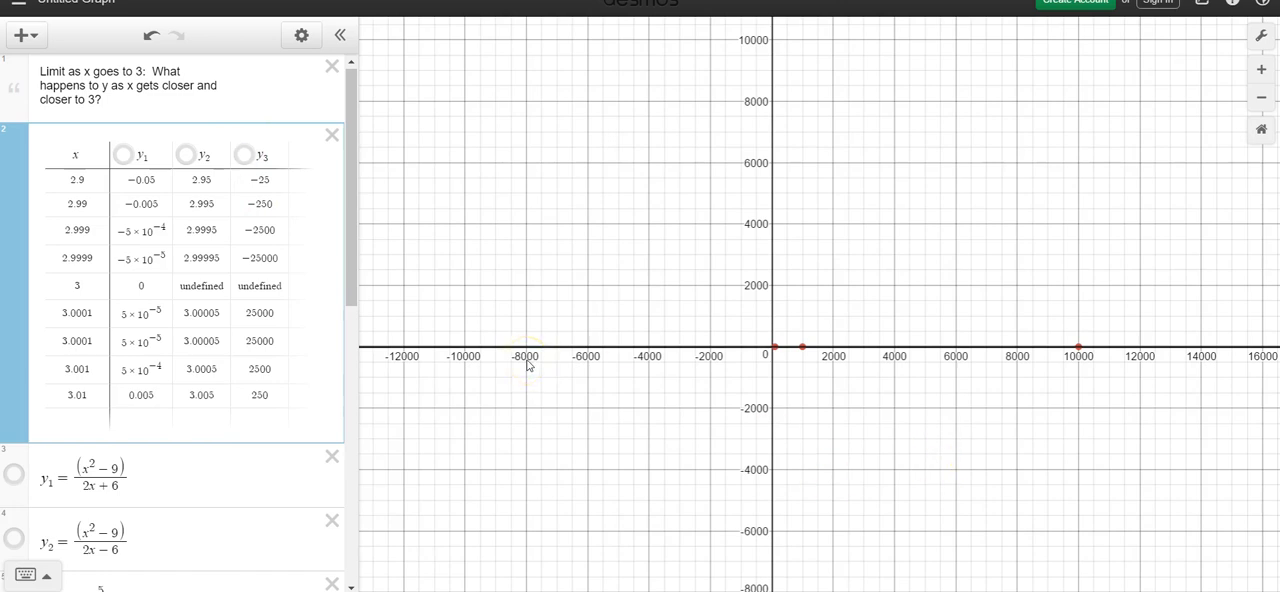
Step: Label the y5 table points at x = 100, 1000 and 10000 with their coordinates and trace the curve between them
drag(354, 240, 360, 471)
drag(918, 446, 737, 386)
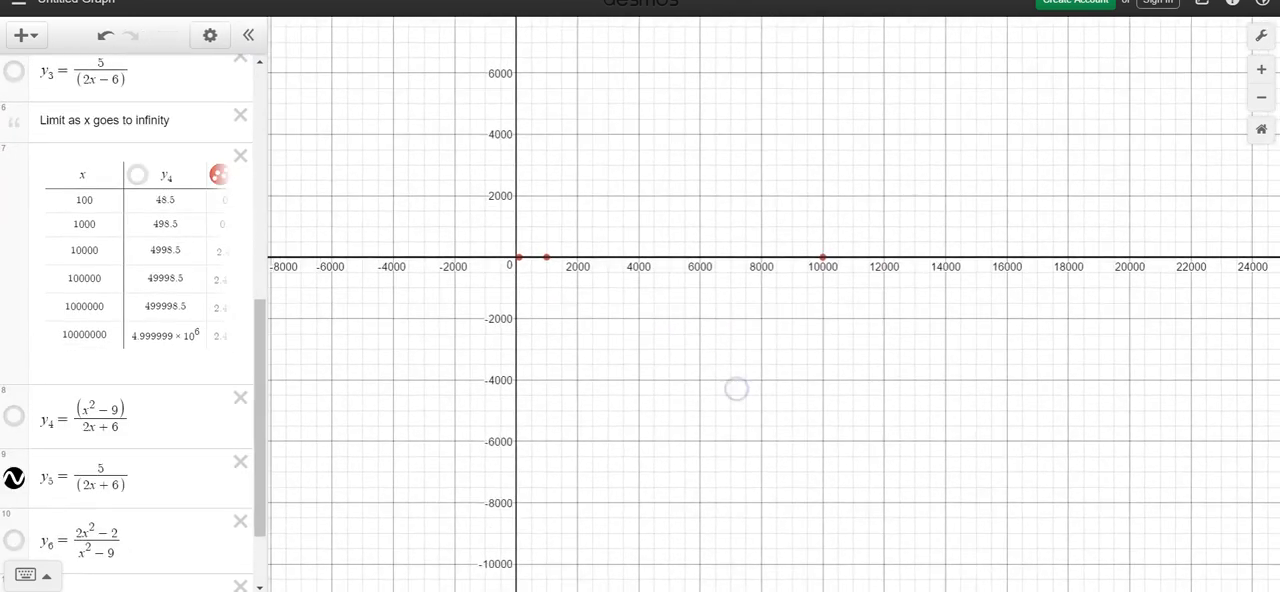
click(519, 259)
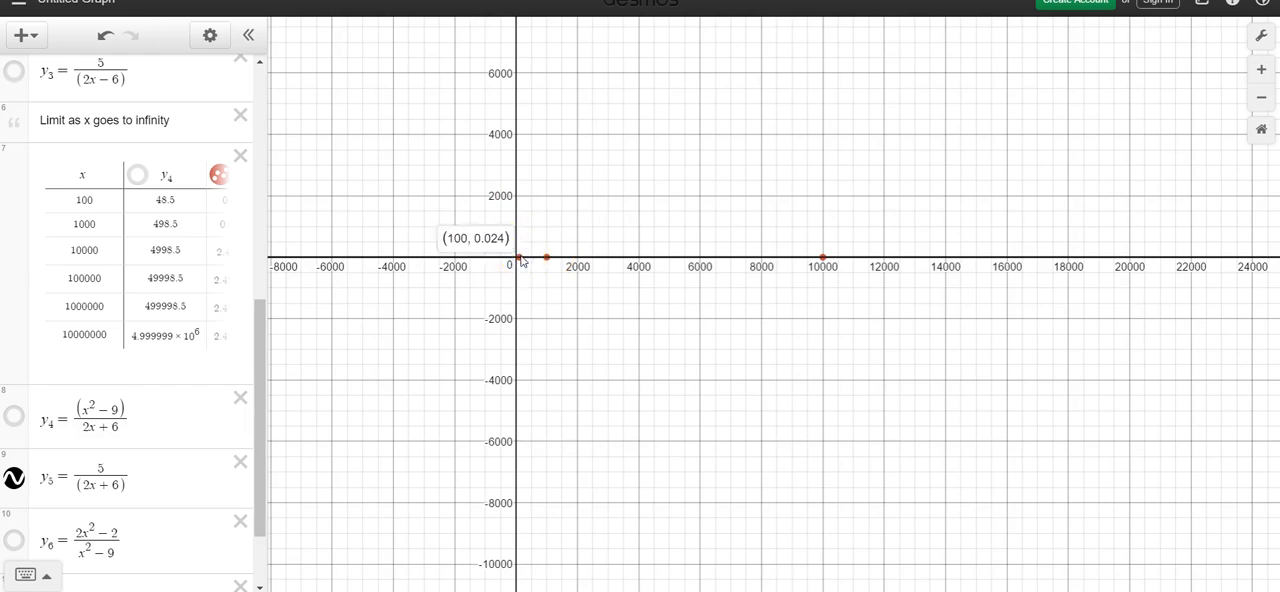
click(547, 258)
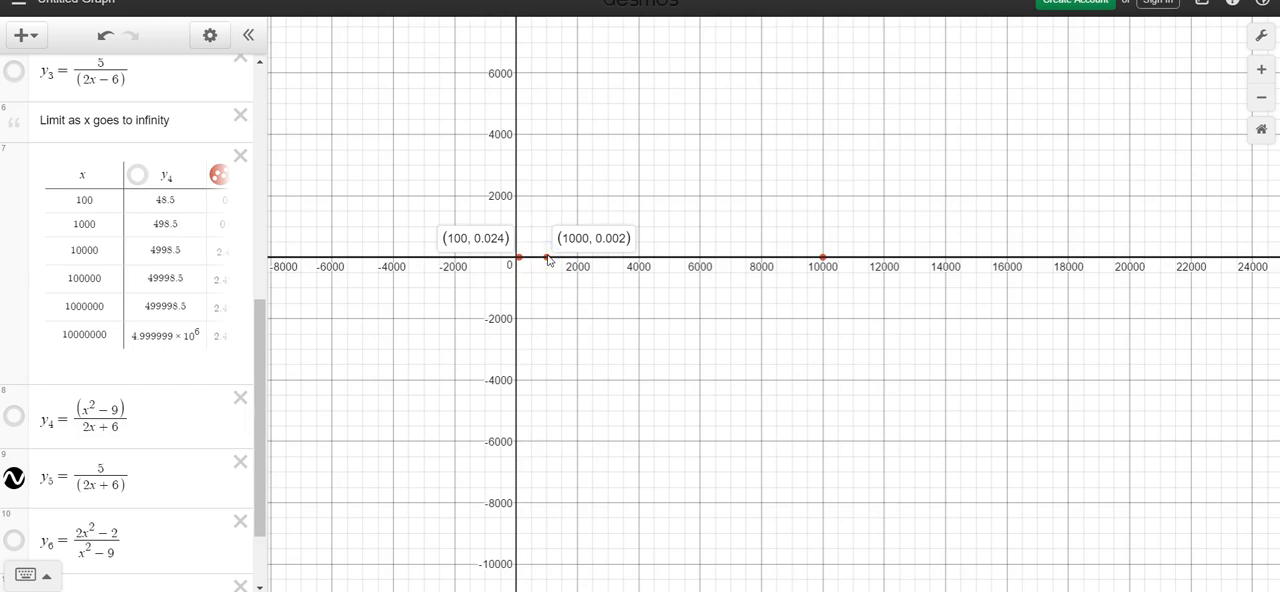
click(822, 257)
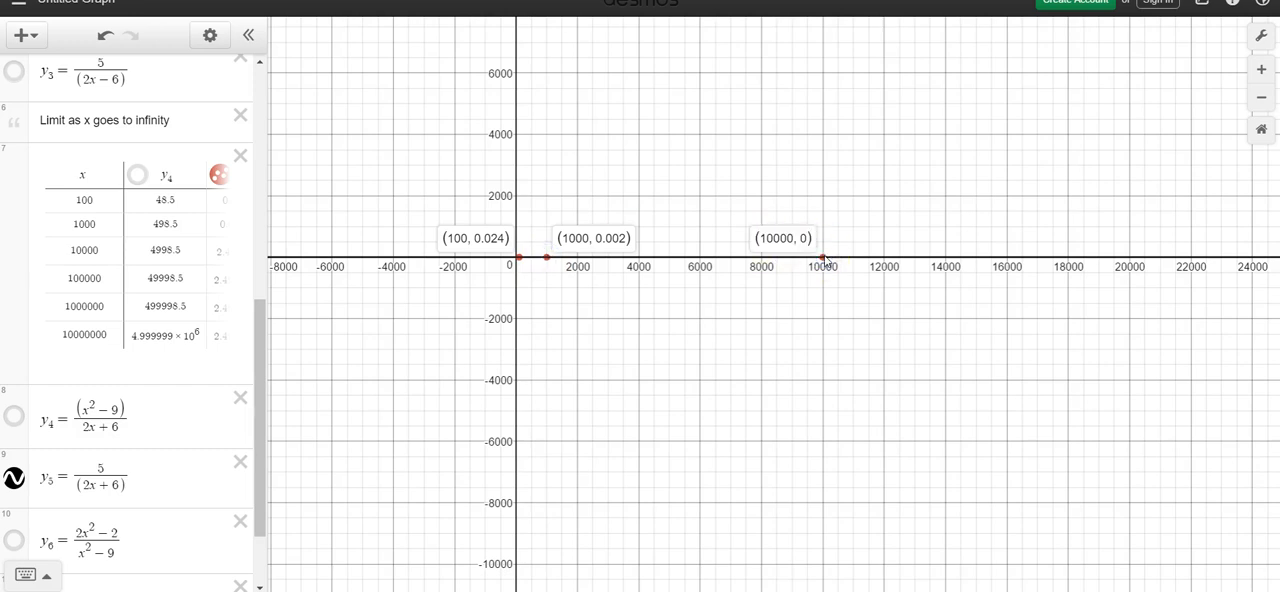
click(700, 259)
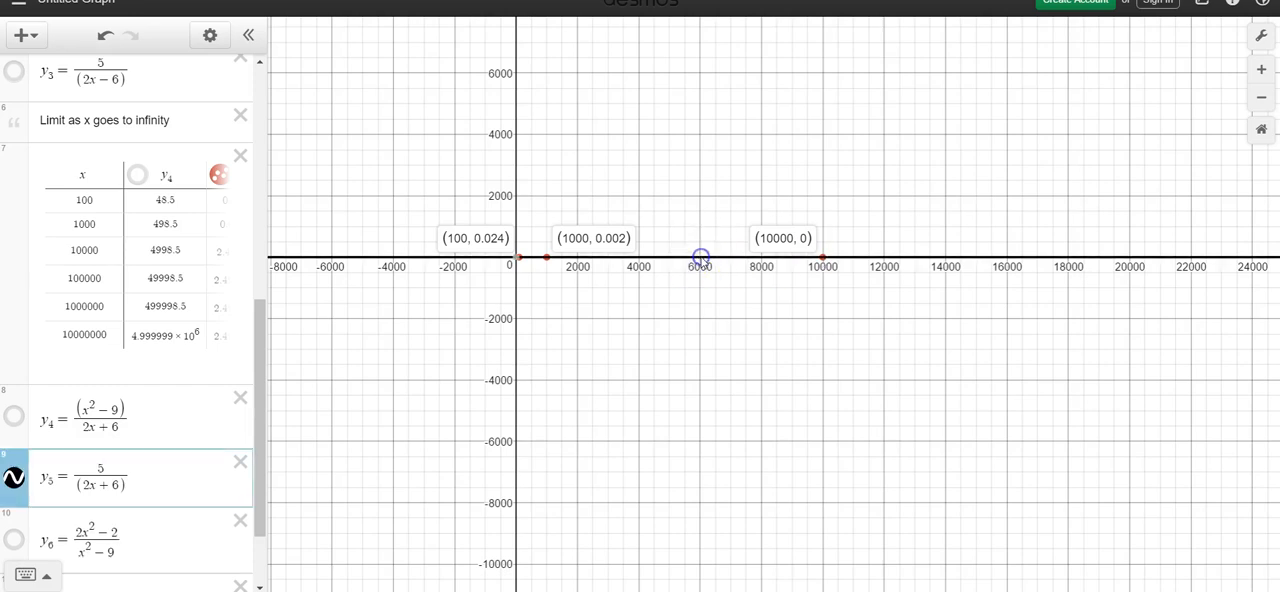
click(640, 260)
click(640, 260)
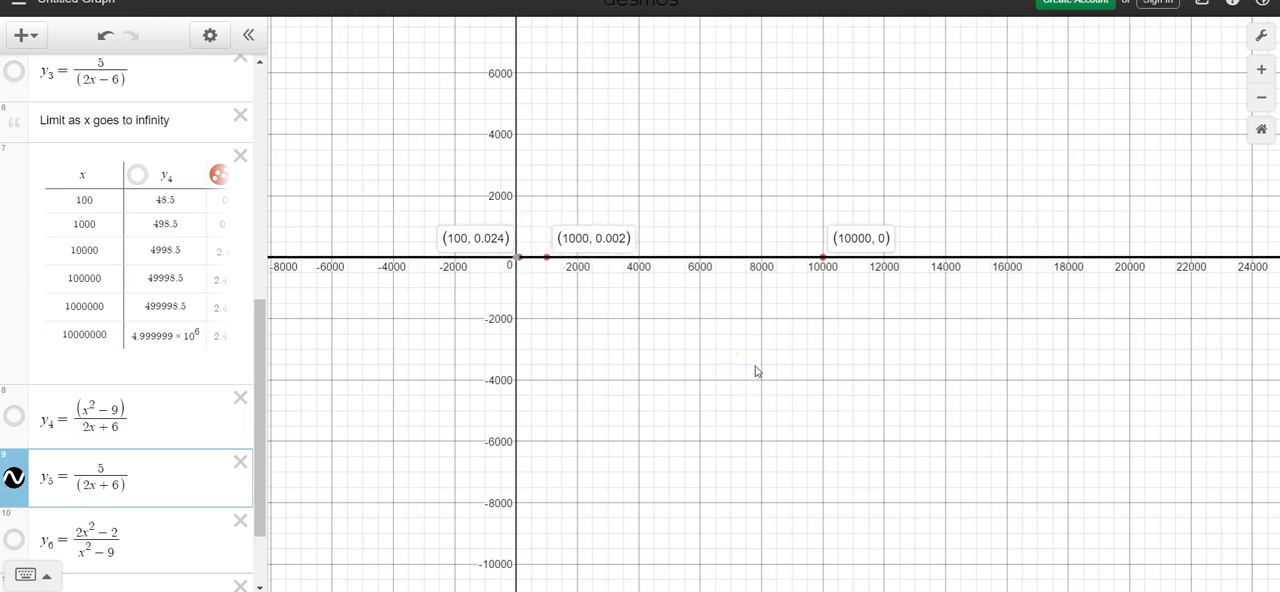
Step: Examine the y5 curve close up around the origin and its approach to the x-axis
scroll(614, 486, up, 5)
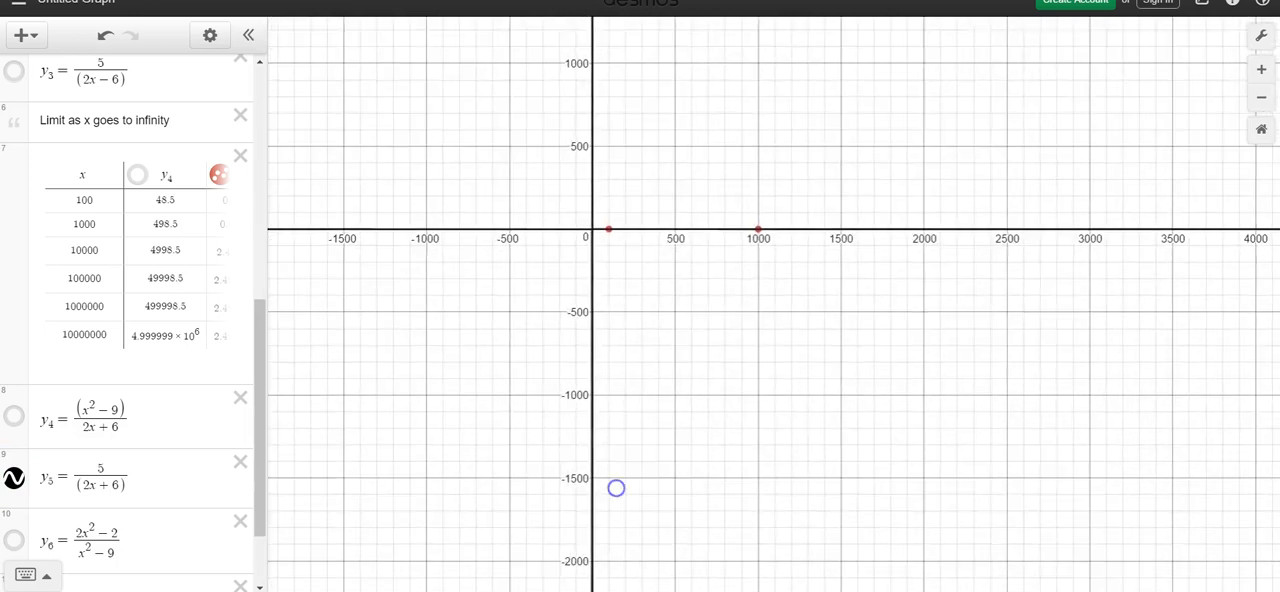
scroll(857, 134, up, 4)
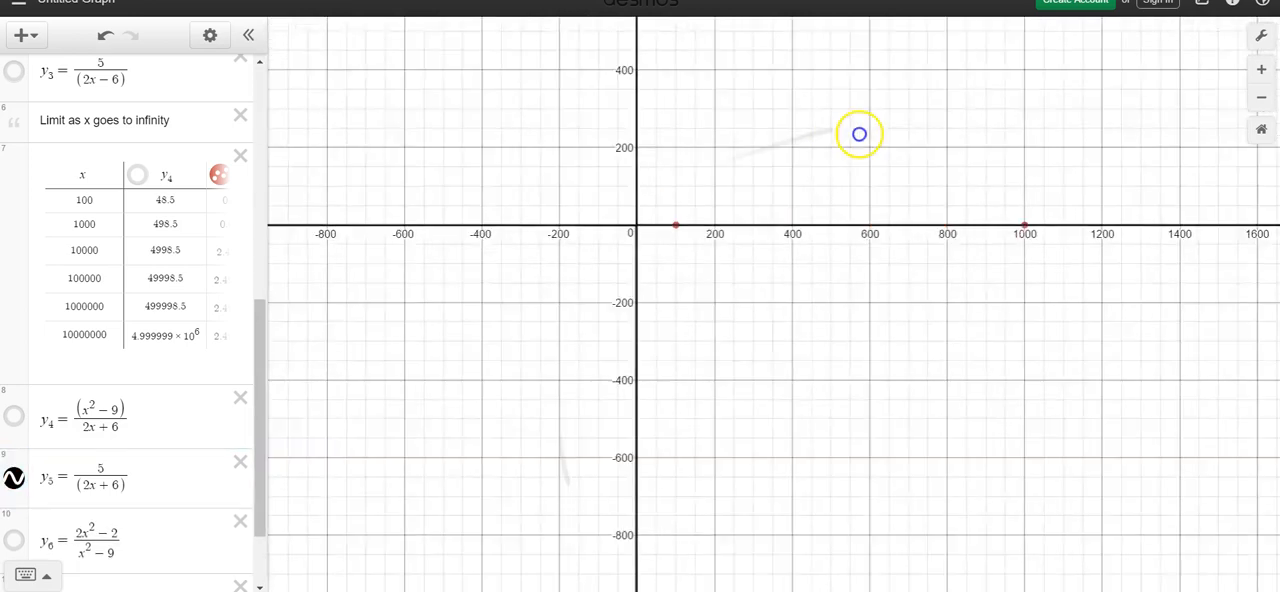
scroll(560, 526, up, 8)
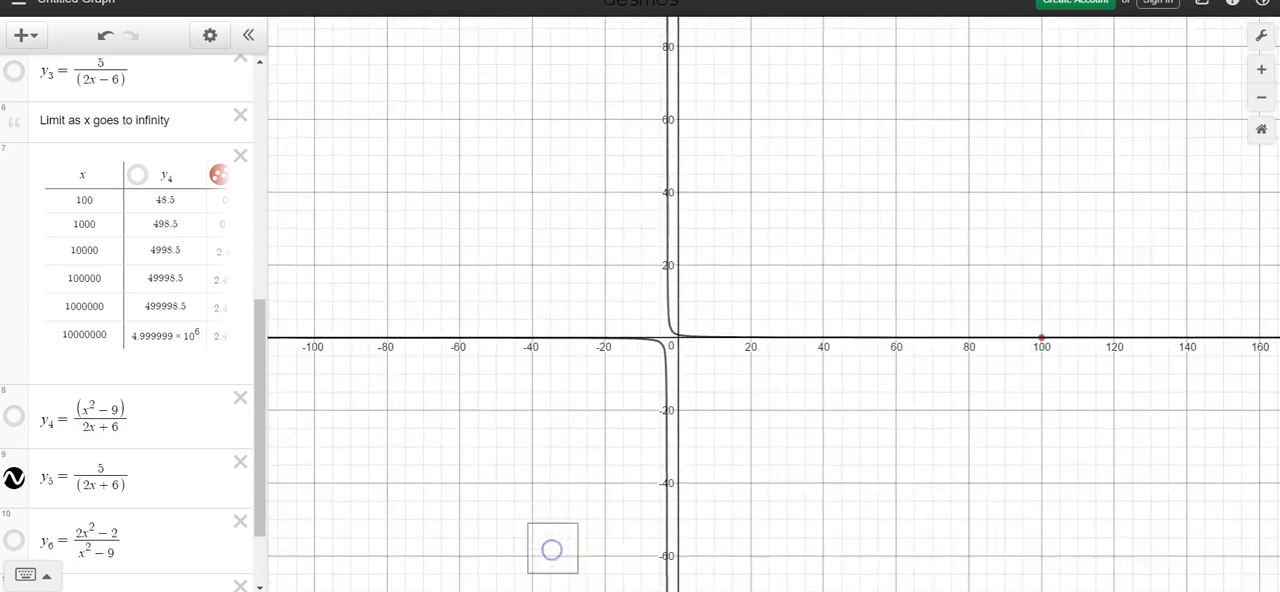
scroll(876, 142, up, 6)
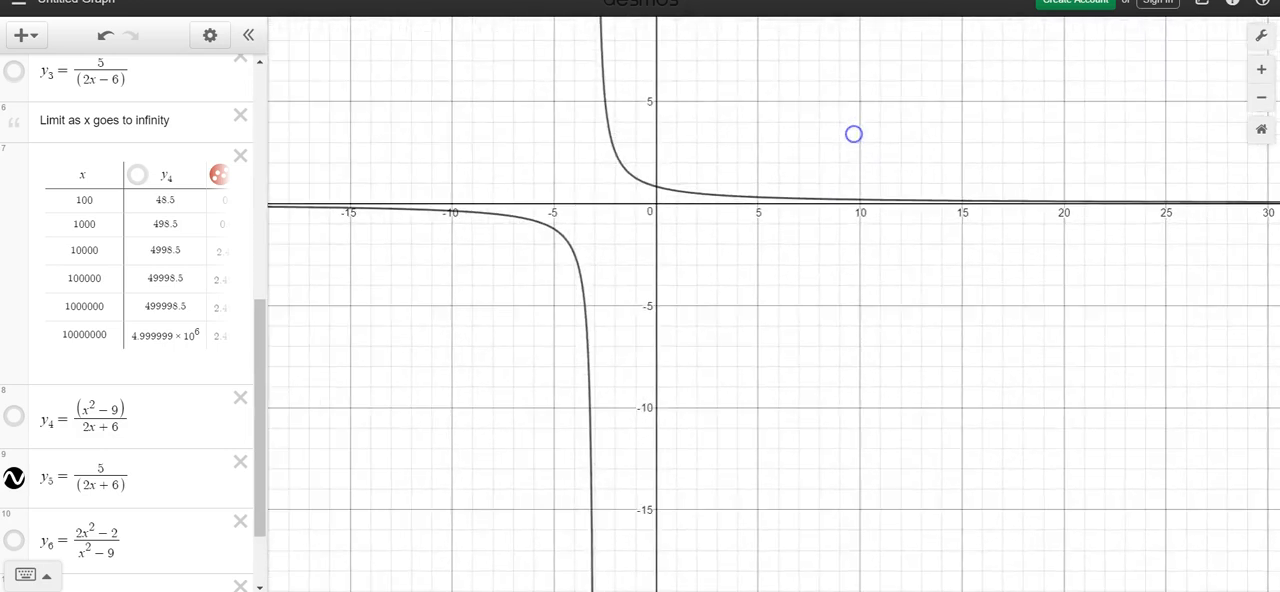
scroll(862, 244, up, 2)
drag(883, 243, 860, 348)
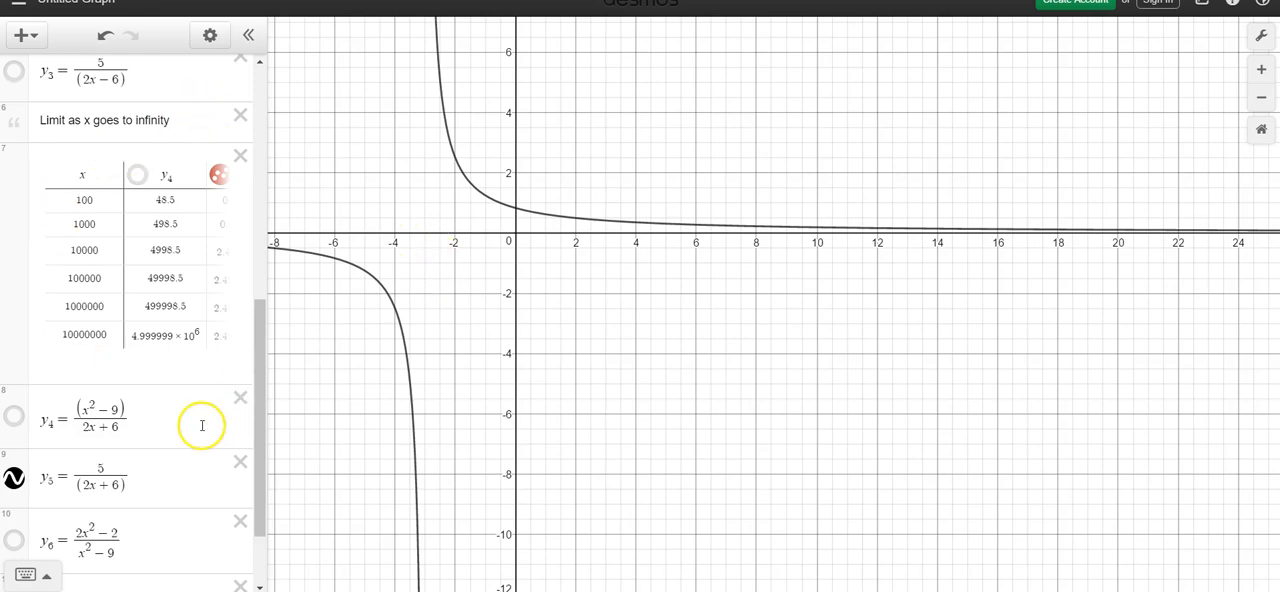
Step: Hide the y5 curve and the y5 points of the limit-at-infinity table
drag(256, 327, 258, 430)
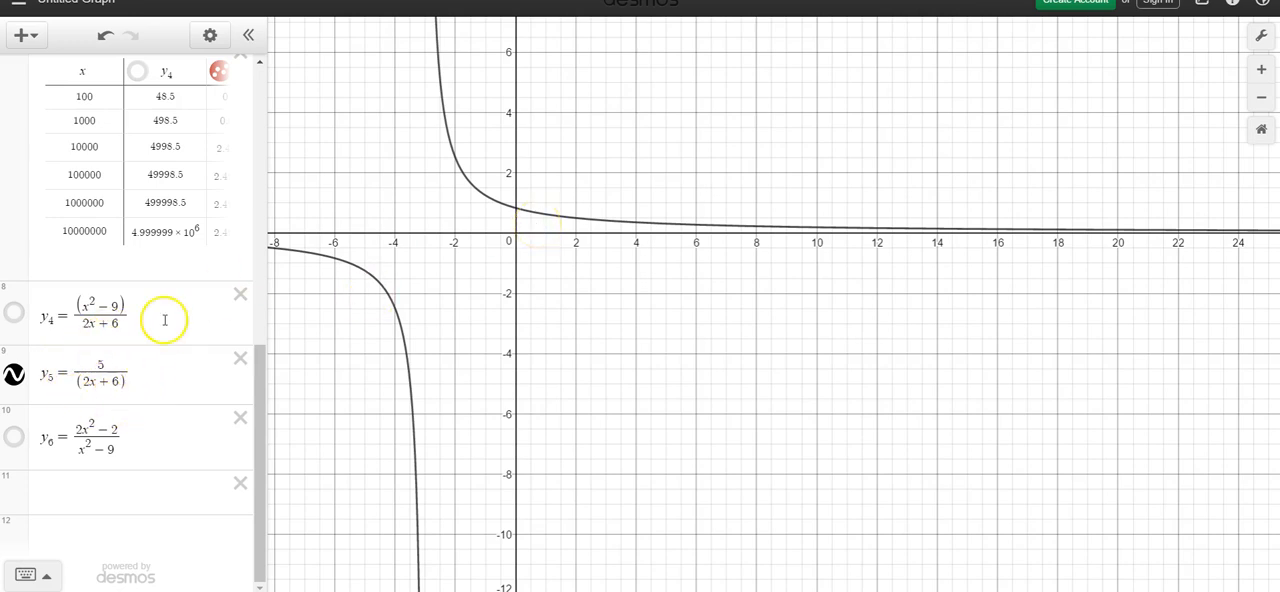
click(14, 374)
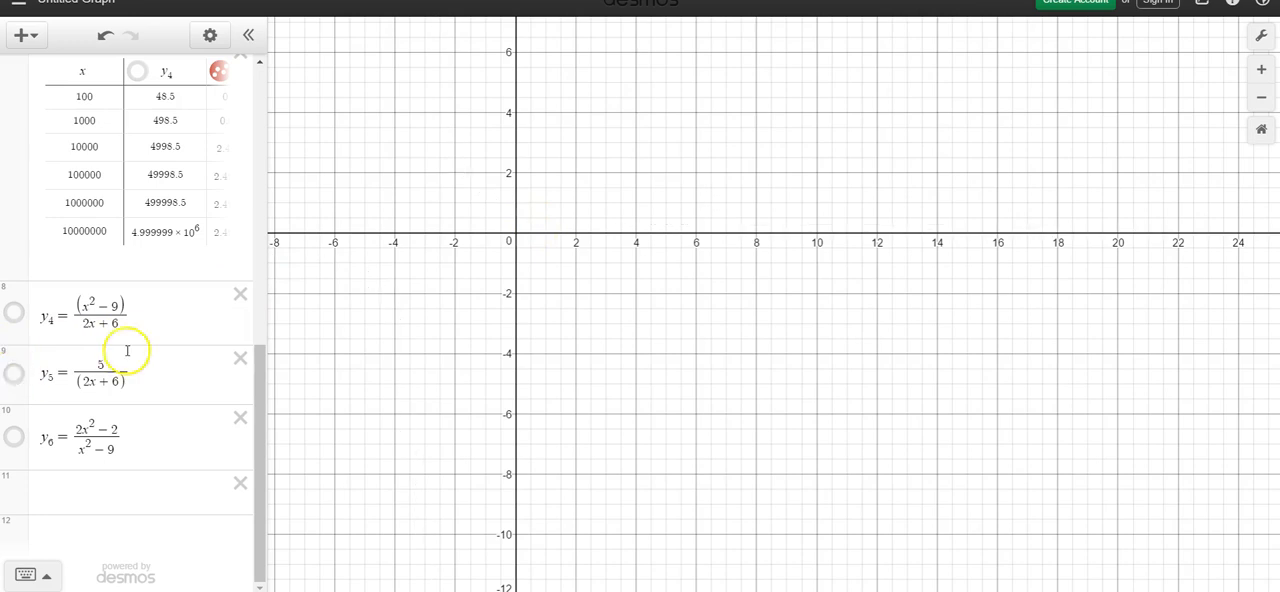
drag(260, 374, 260, 333)
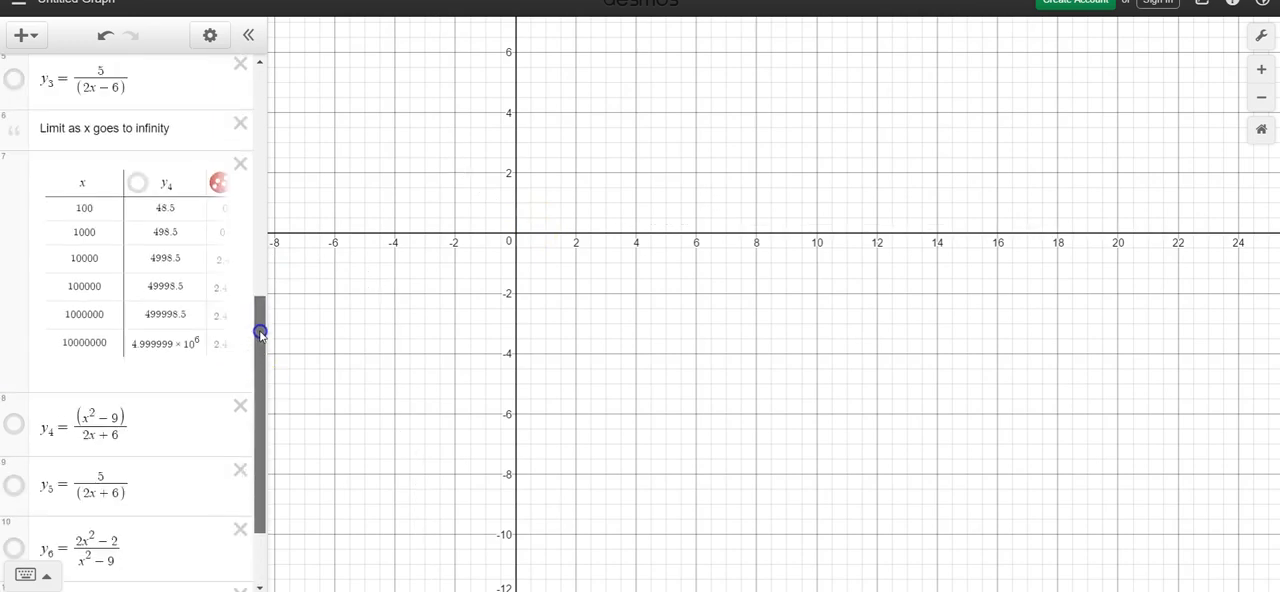
click(218, 182)
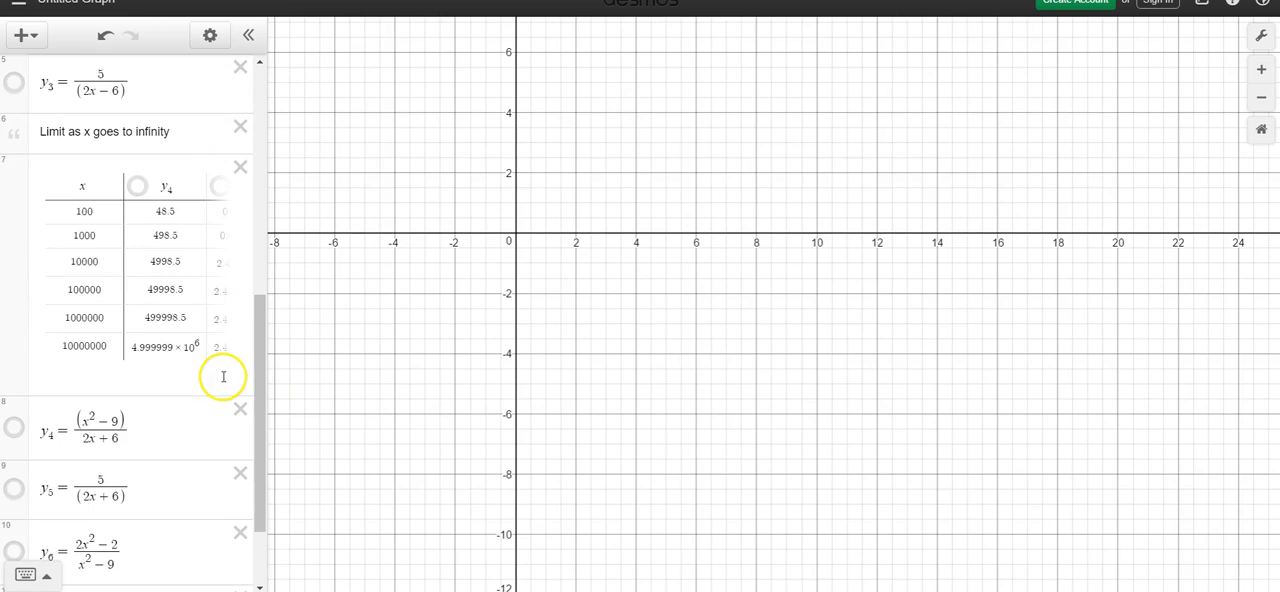
Step: Show the y6 points of the limit-at-infinity table and the y6 curve, with both vertical branches in view
click(225, 369)
click(311, 187)
drag(421, 335, 423, 423)
click(15, 437)
drag(807, 387, 1017, 440)
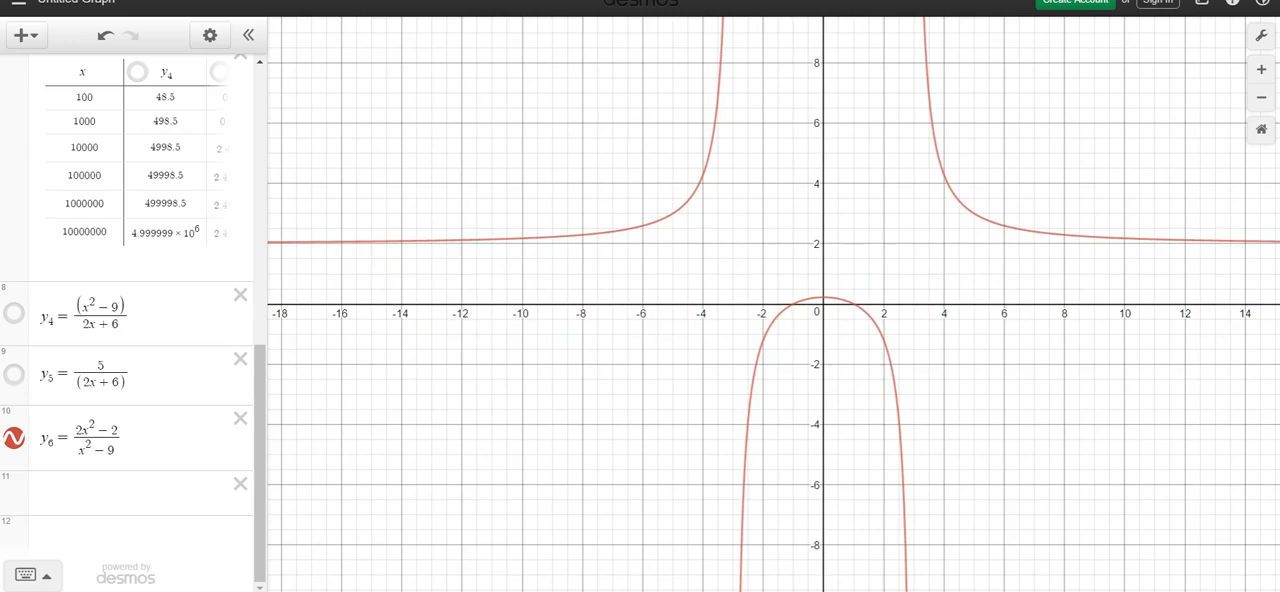
Step: Review the y6 column of the limit-at-infinity table and trace the y6 curve from about x = 5.4 toward larger x
click(183, 256)
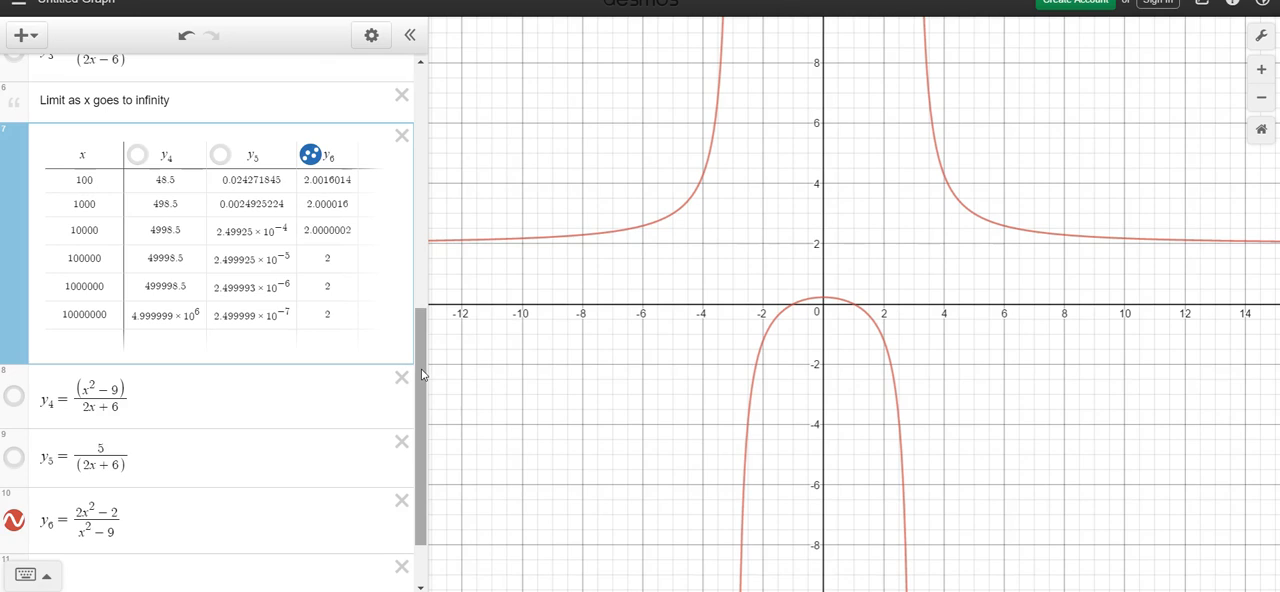
click(986, 219)
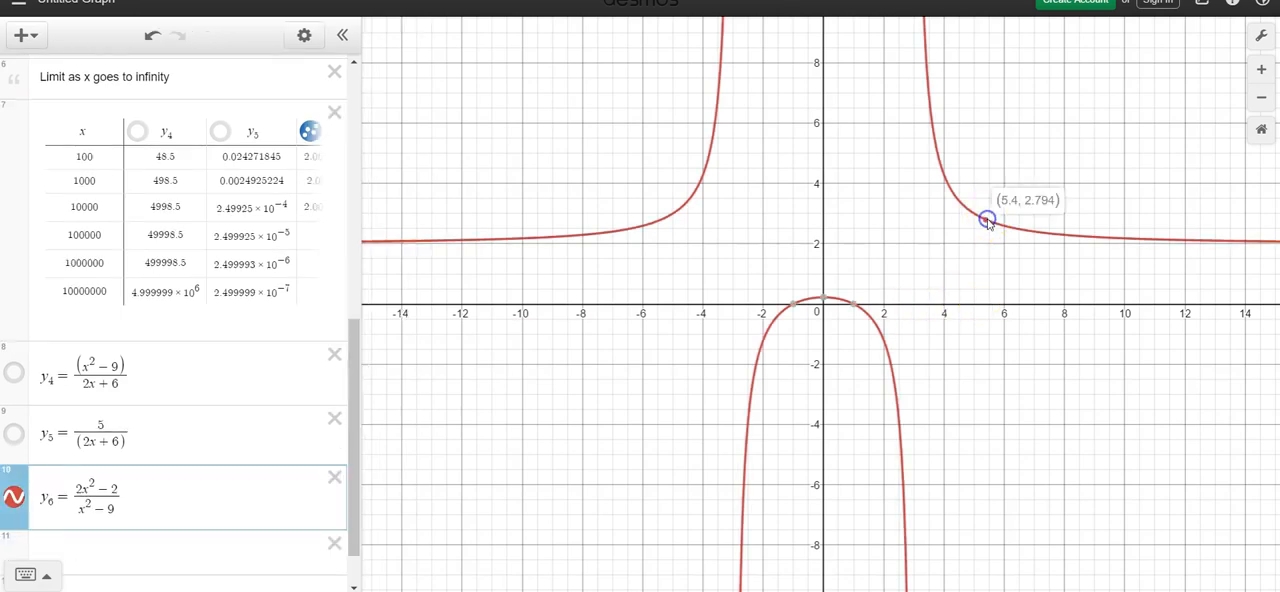
drag(986, 219, 1191, 239)
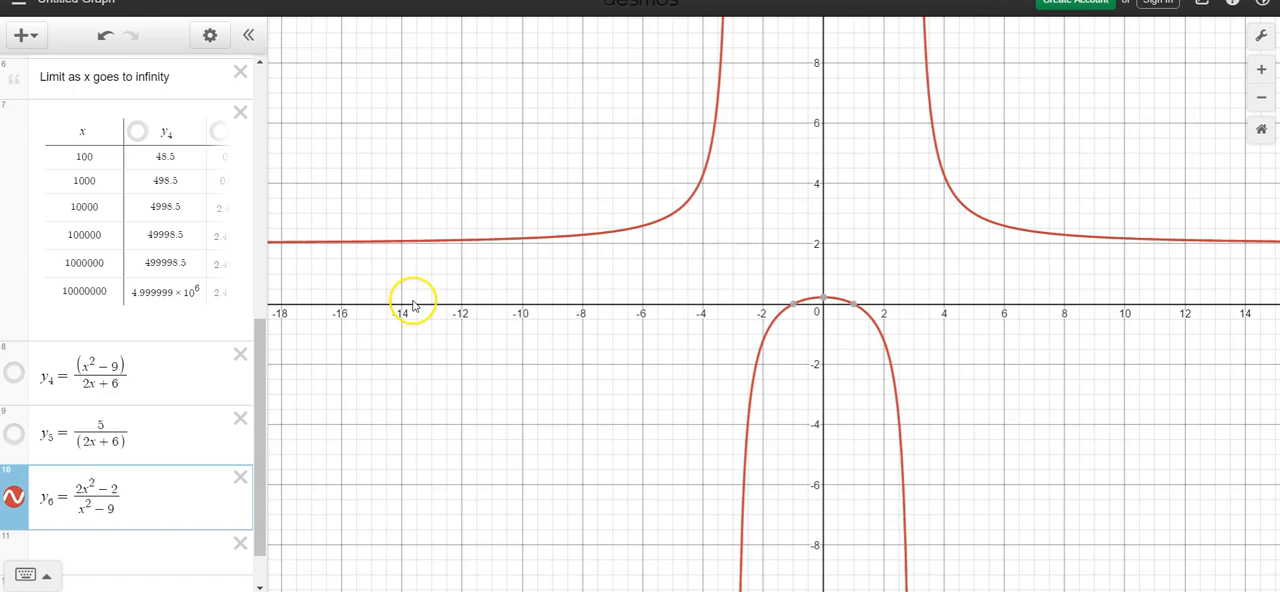
Step: Return to the table for x approaching 3 and display its y1, y2 and y3 columns in full
drag(263, 463, 257, 575)
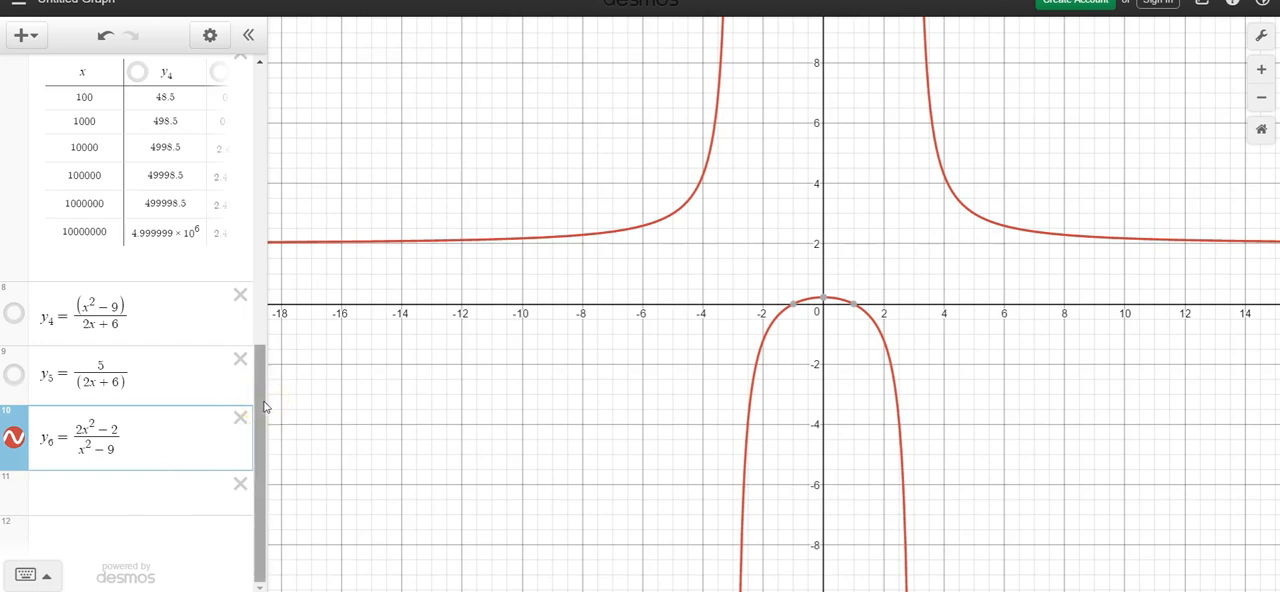
drag(265, 406, 275, 272)
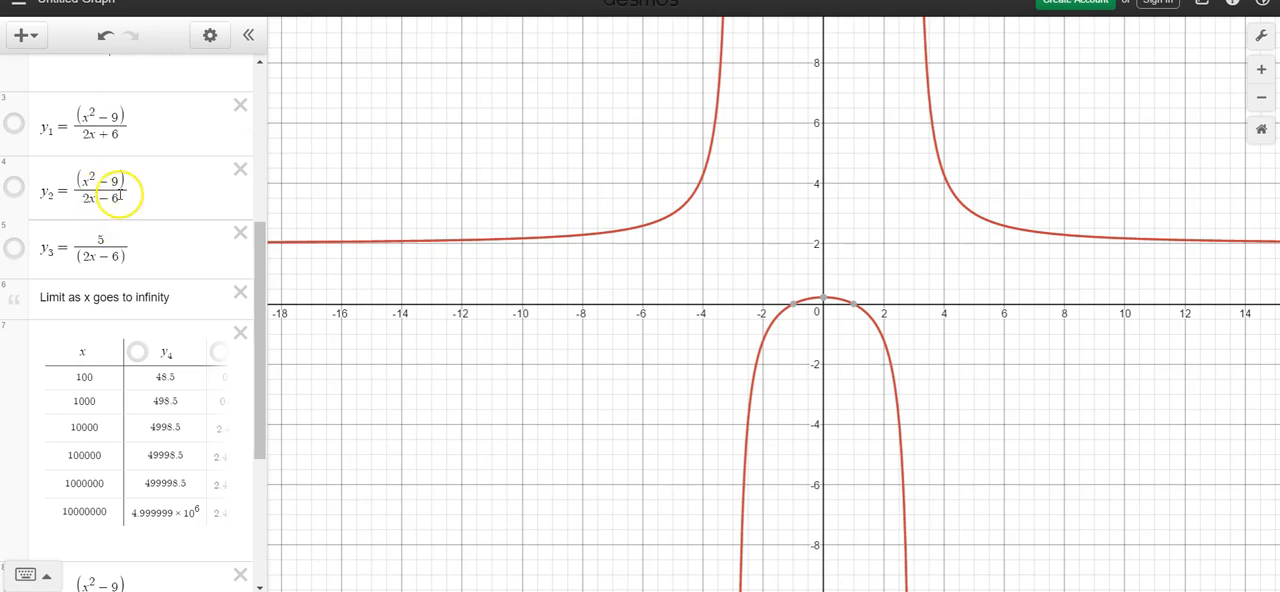
drag(263, 263, 266, 157)
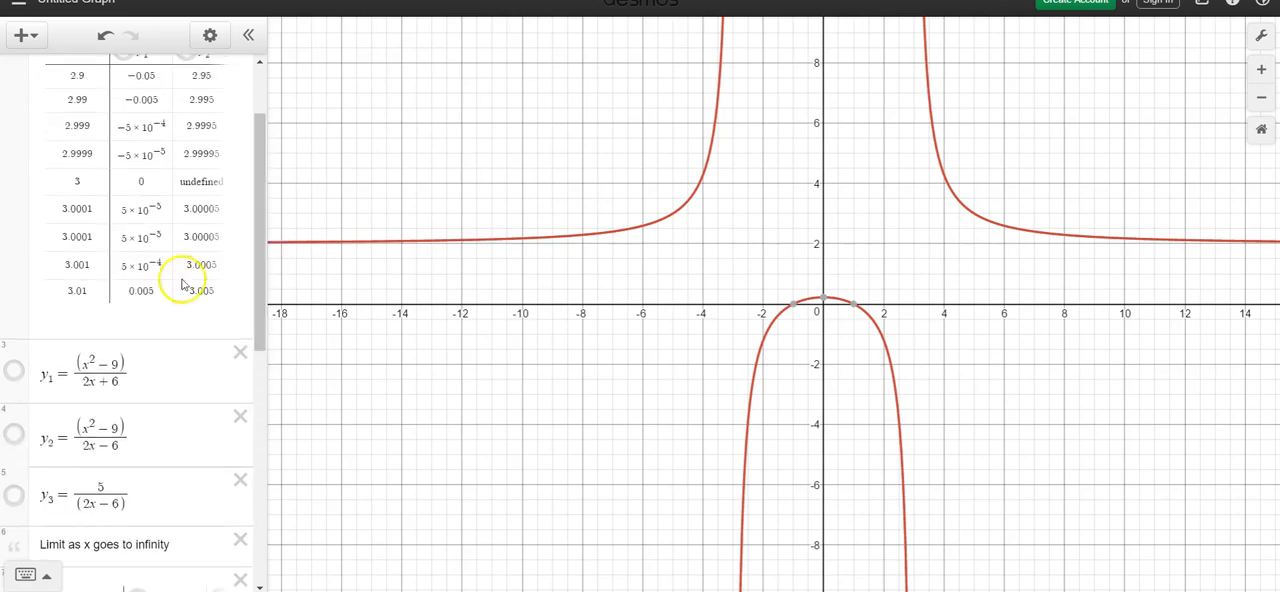
click(240, 278)
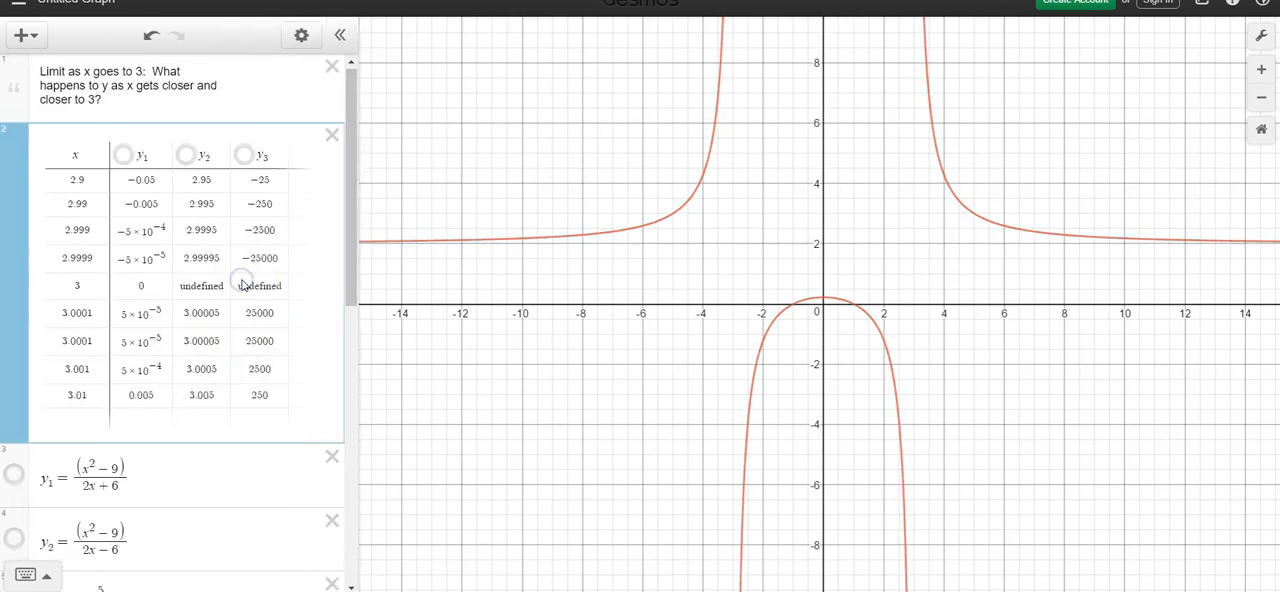